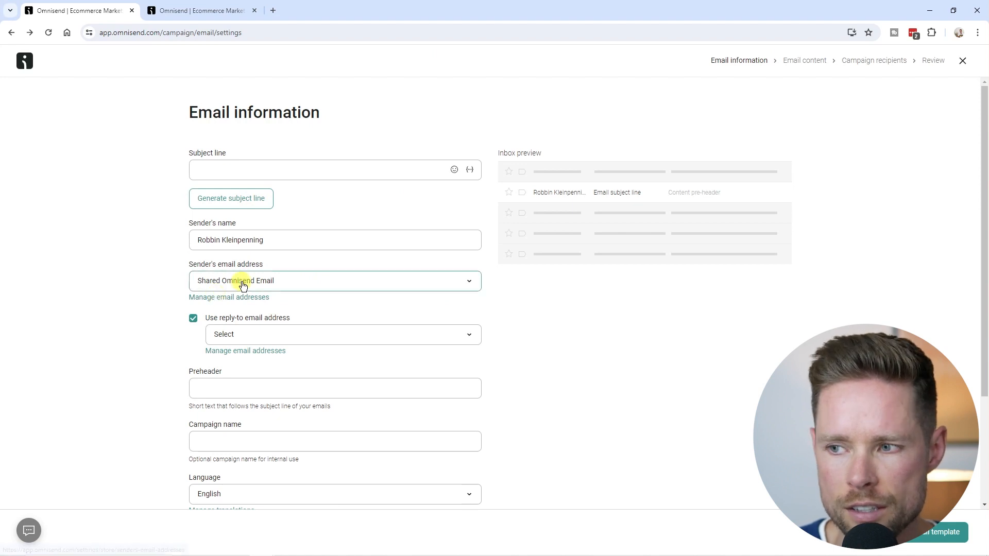
{"action": "left_click_drag", "start_coordinate": [188, 267], "coordinate": [266, 263]}
{"action": "left_click", "coordinate": [277, 285]}
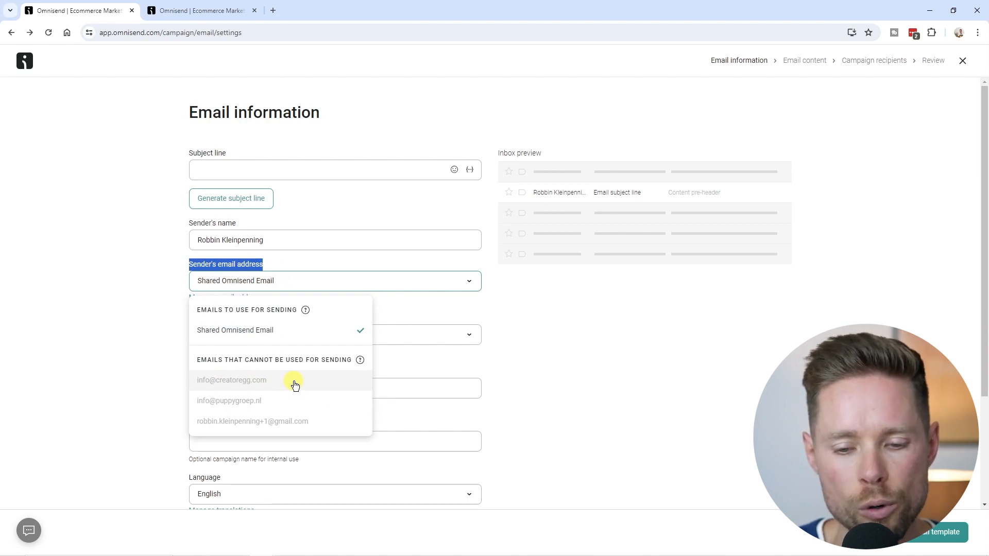
{"action": "left_click", "coordinate": [144, 353]}
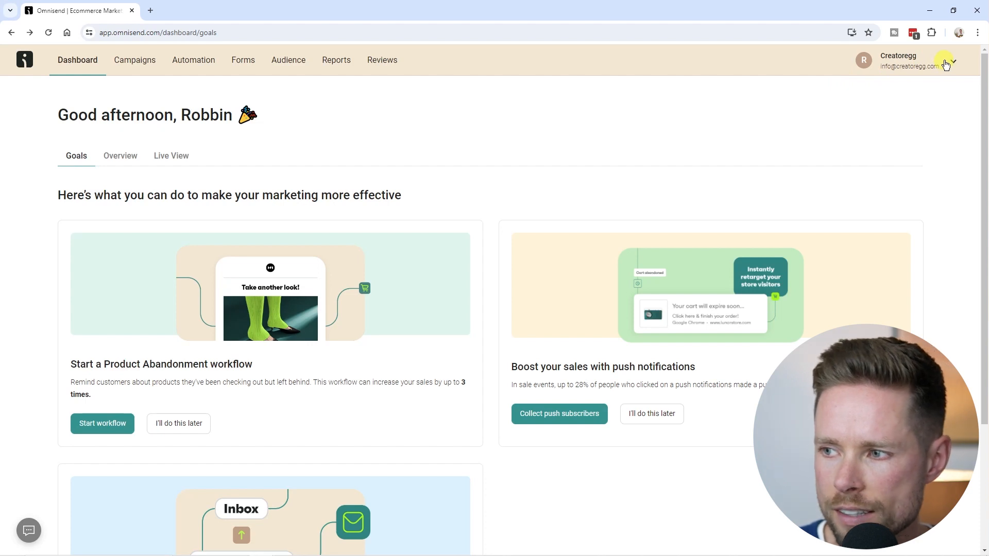
Go to Store settings > Sender domains and enter creatoregg.com as a new sender domain.
{"action": "left_click", "coordinate": [944, 63]}
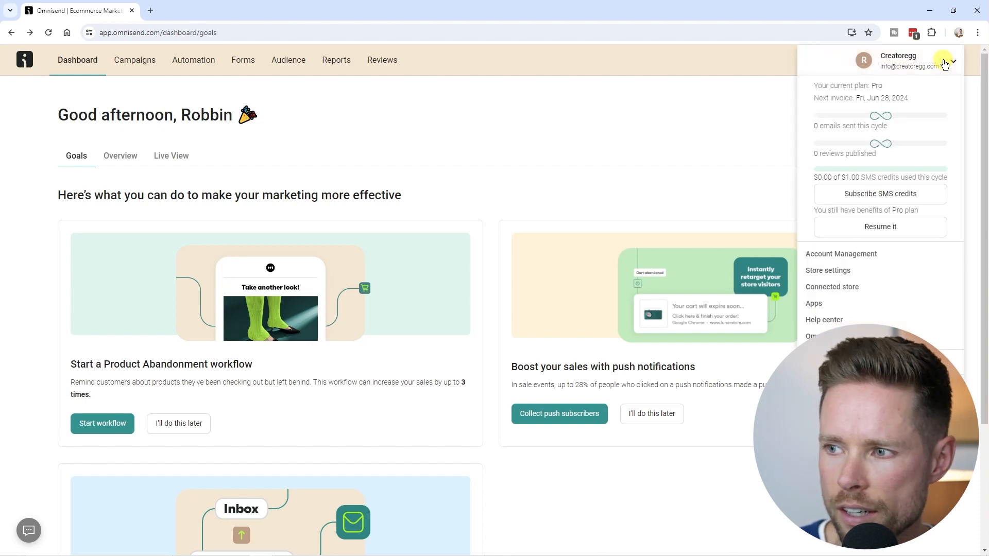
{"action": "left_click", "coordinate": [841, 275]}
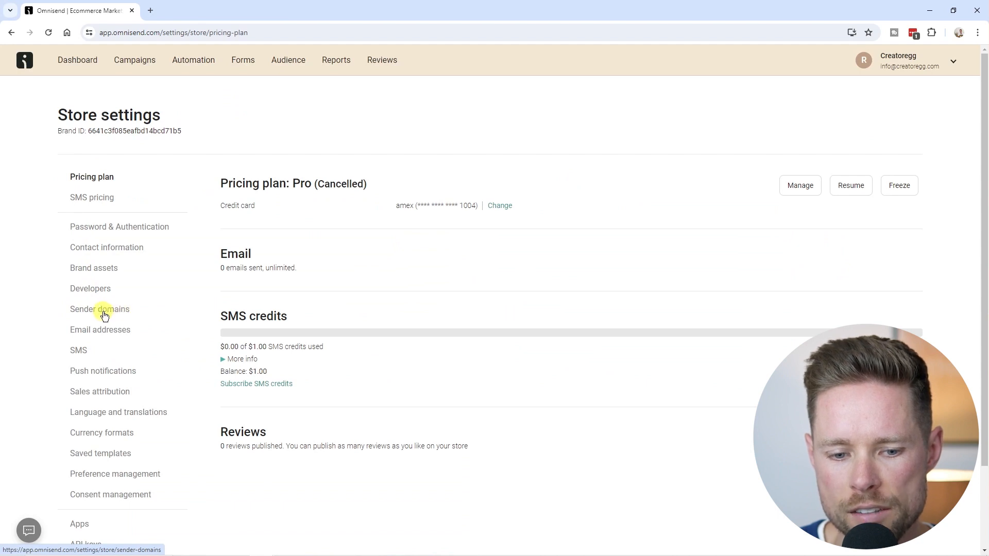
{"action": "left_click", "coordinate": [102, 312]}
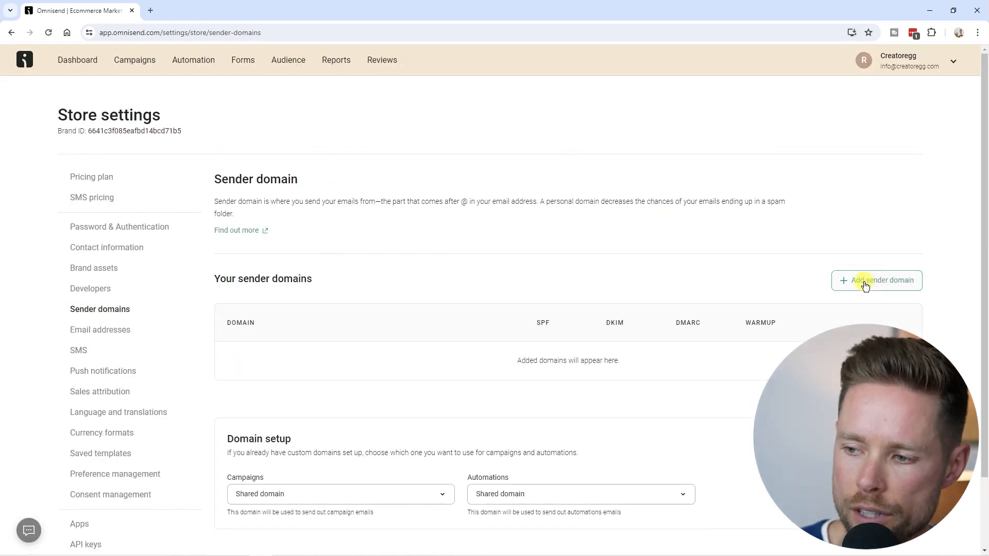
{"action": "left_click", "coordinate": [890, 282]}
{"action": "left_click", "coordinate": [152, 278]}
{"action": "type", "text": "creatoregg.com"}
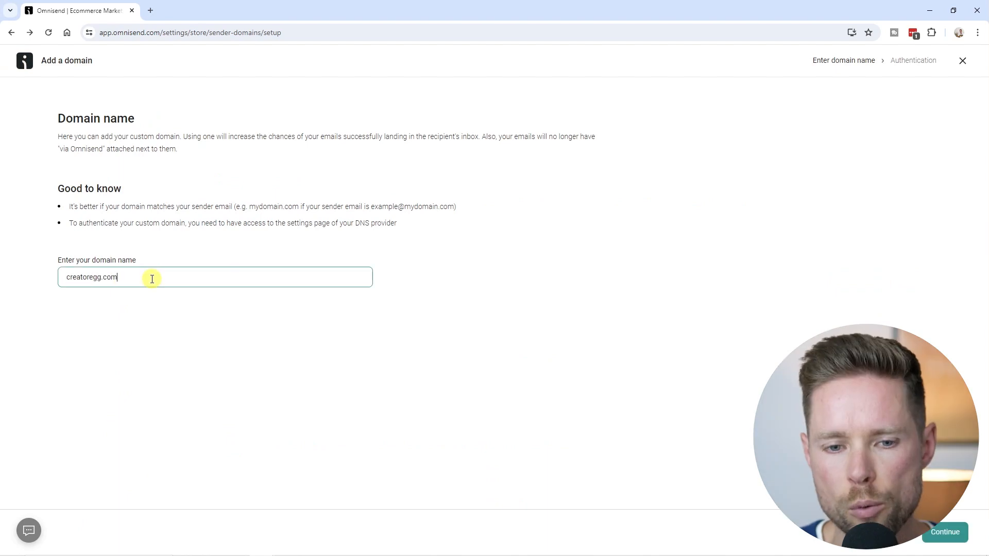
{"action": "left_click_drag", "start_coordinate": [159, 281], "coordinate": [38, 276]}
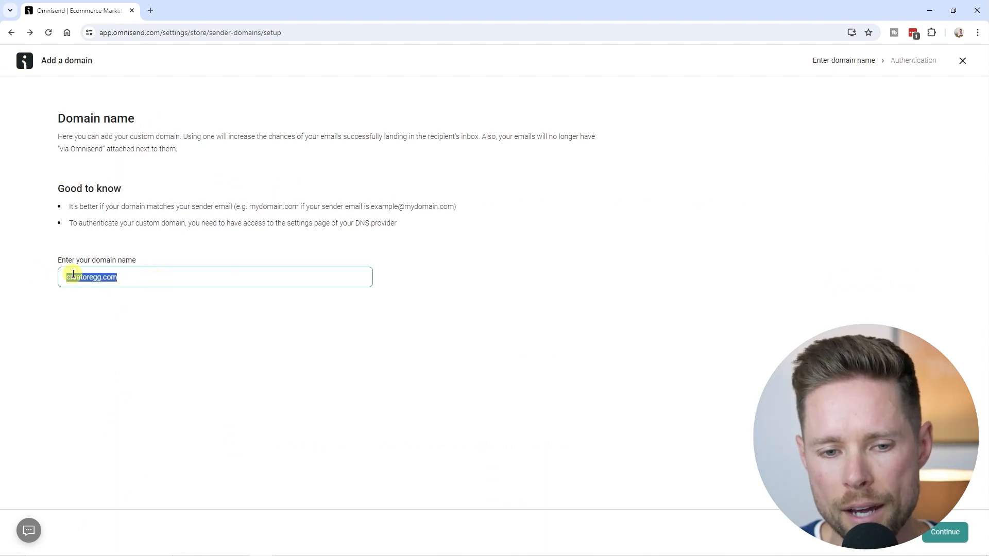
Continue to the Domain authentication page and review the required SPF, DKIM and DMARC records.
{"action": "left_click", "coordinate": [950, 536]}
{"action": "left_click_drag", "start_coordinate": [58, 119], "coordinate": [185, 123]}
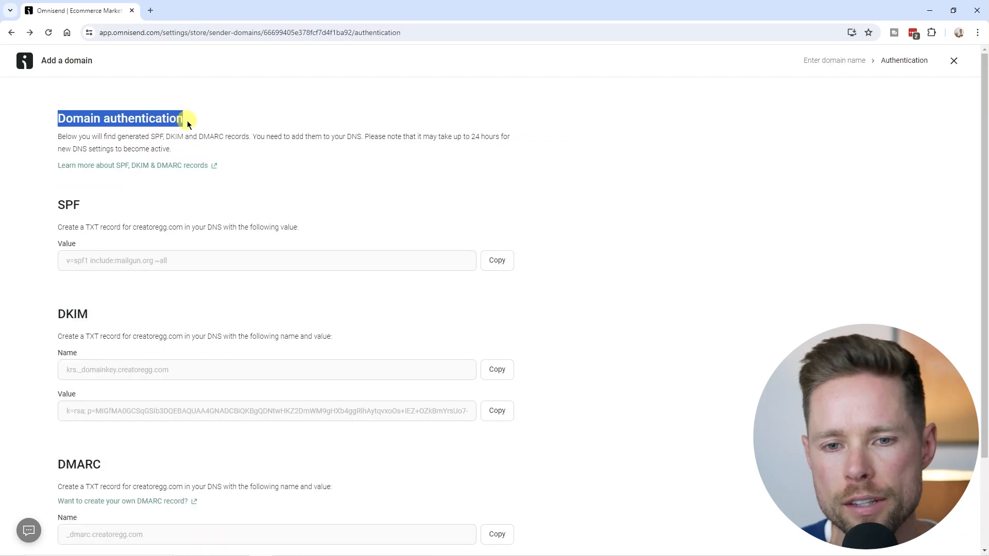
{"action": "left_click", "coordinate": [62, 144]}
{"action": "left_click_drag", "start_coordinate": [58, 140], "coordinate": [269, 135]}
{"action": "left_click", "coordinate": [265, 136]}
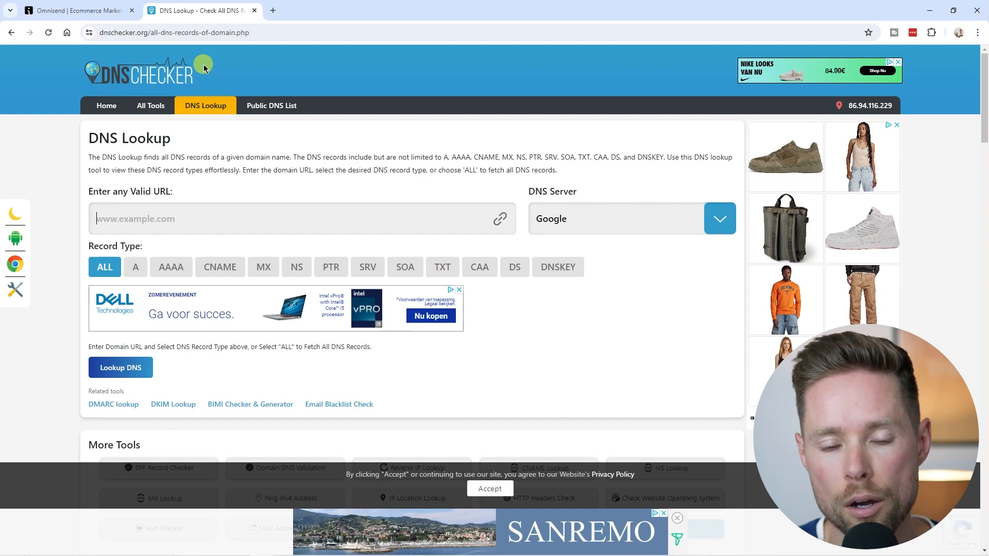
Run a DNS Checker lookup for creatoregg.com and confirm its A records are owned by CloudFlare.
{"action": "type", "text": "creatoregg.com"}
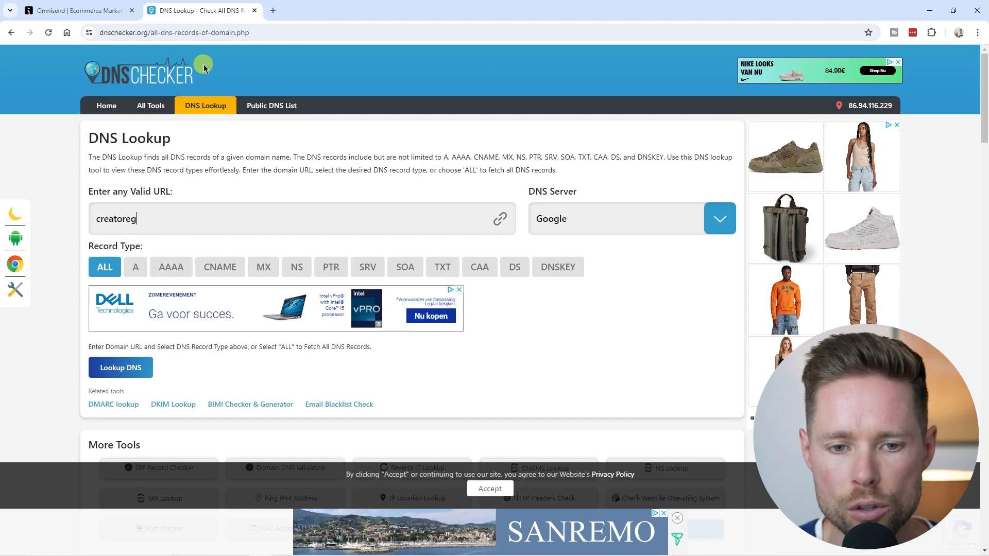
{"action": "left_click", "coordinate": [195, 33]}
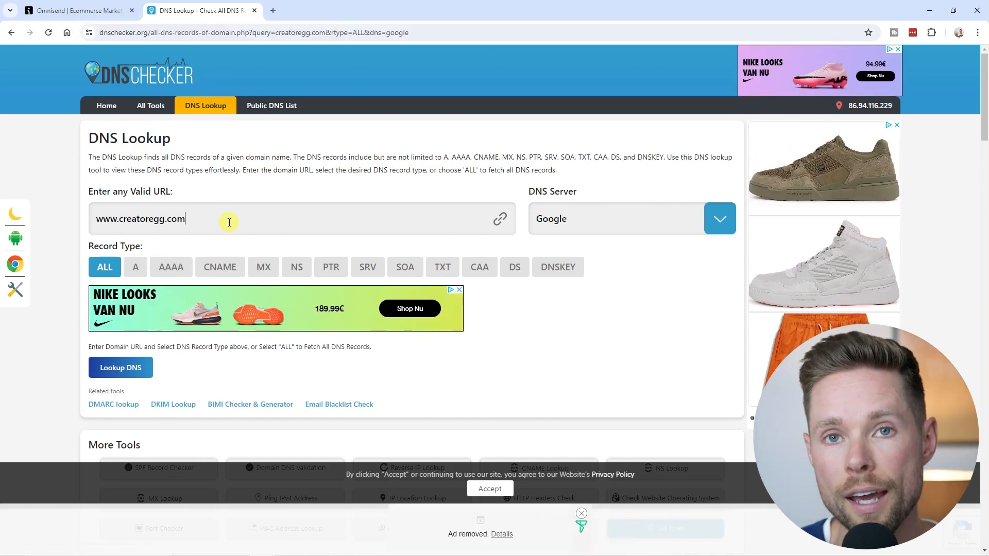
{"action": "left_click_drag", "start_coordinate": [230, 222], "coordinate": [83, 223]}
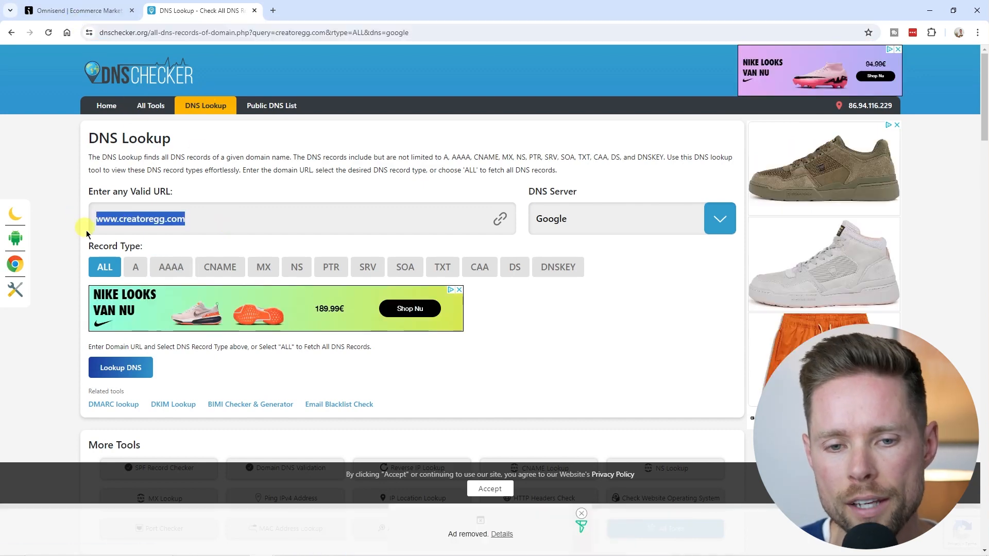
{"action": "left_click", "coordinate": [124, 372]}
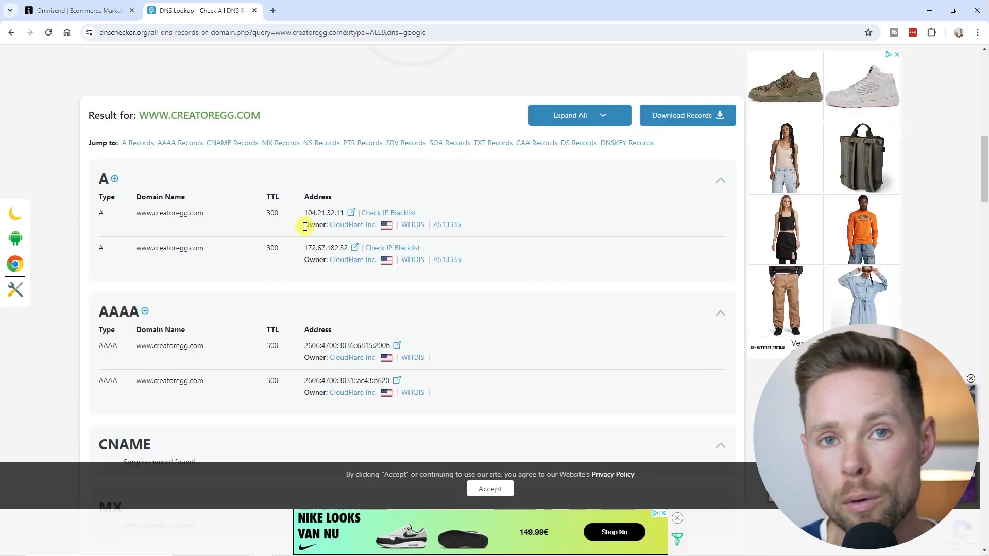
{"action": "left_click_drag", "start_coordinate": [305, 227], "coordinate": [461, 224]}
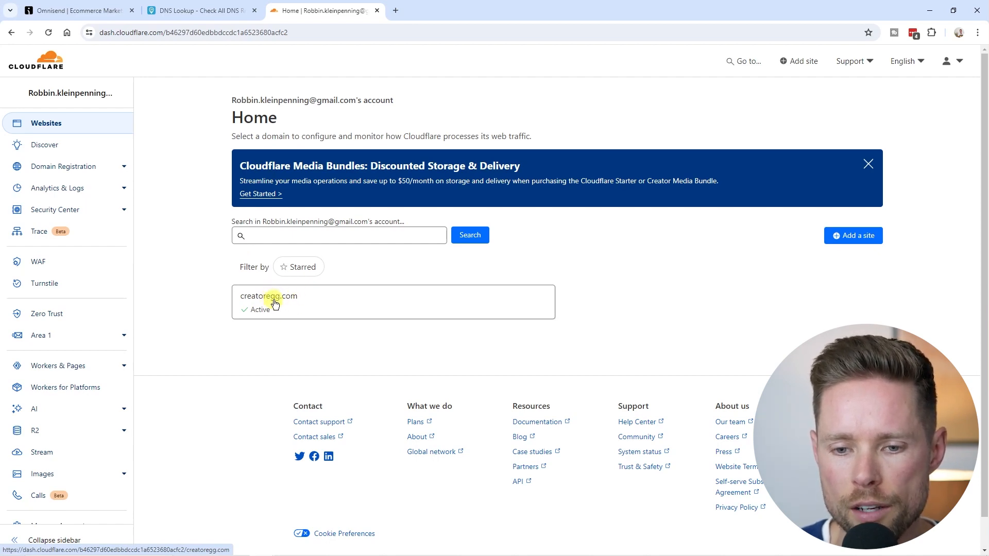
Open and scroll through Cloudflare's DNS records for creatoregg.com, then go back to Omnisend's records.
{"action": "left_click", "coordinate": [275, 303]}
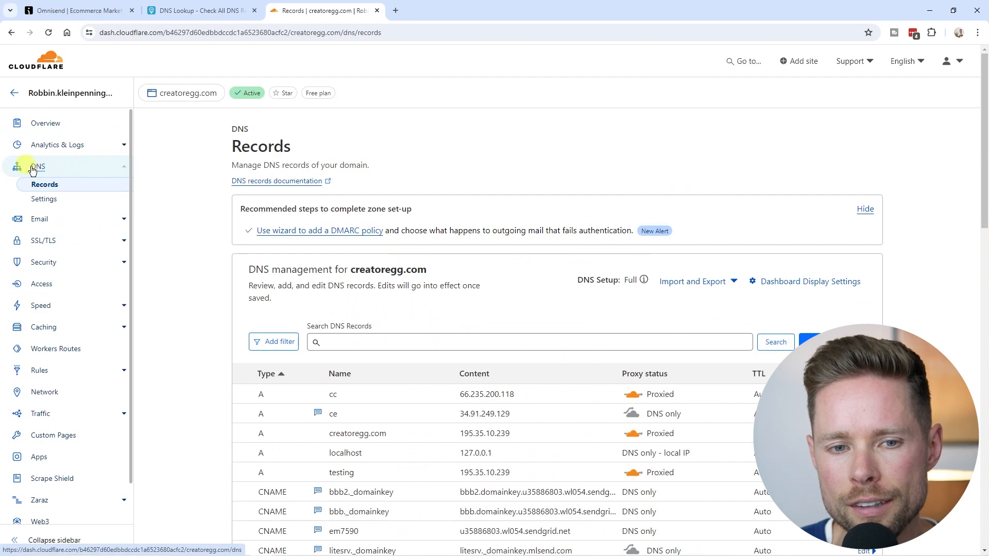
{"action": "scroll", "coordinate": [254, 276], "scroll_direction": "down", "scroll_amount": 7}
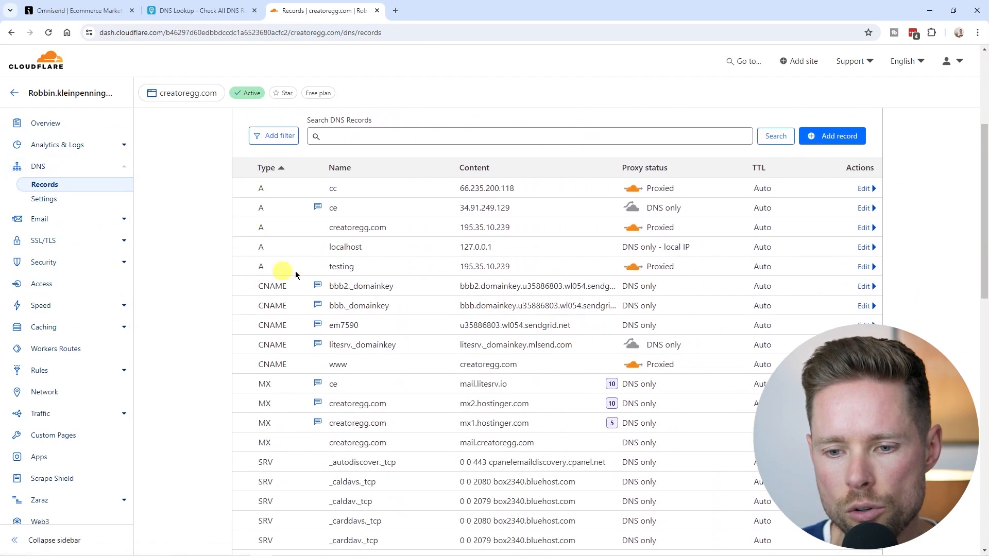
{"action": "scroll", "coordinate": [387, 290], "scroll_direction": "up", "scroll_amount": 7}
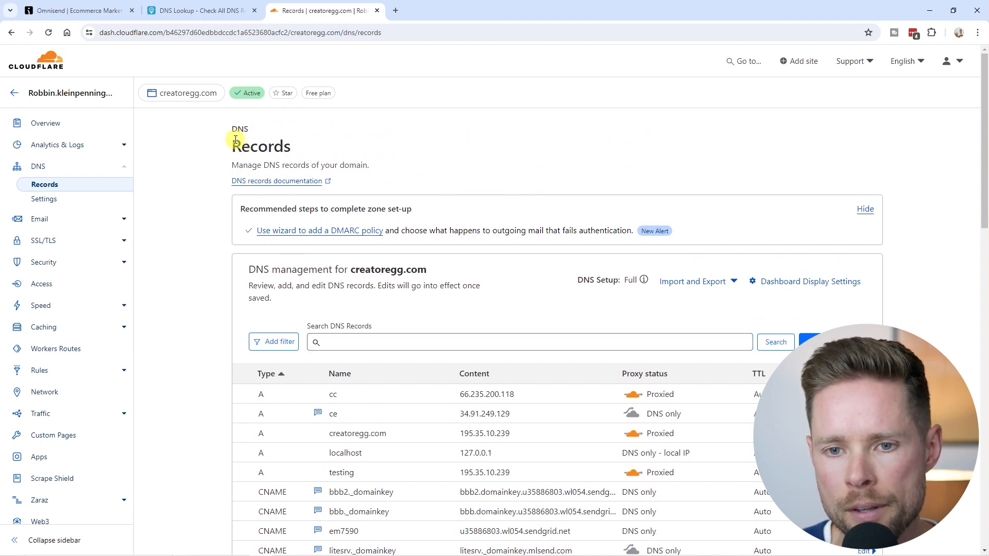
{"action": "left_click", "coordinate": [90, 11]}
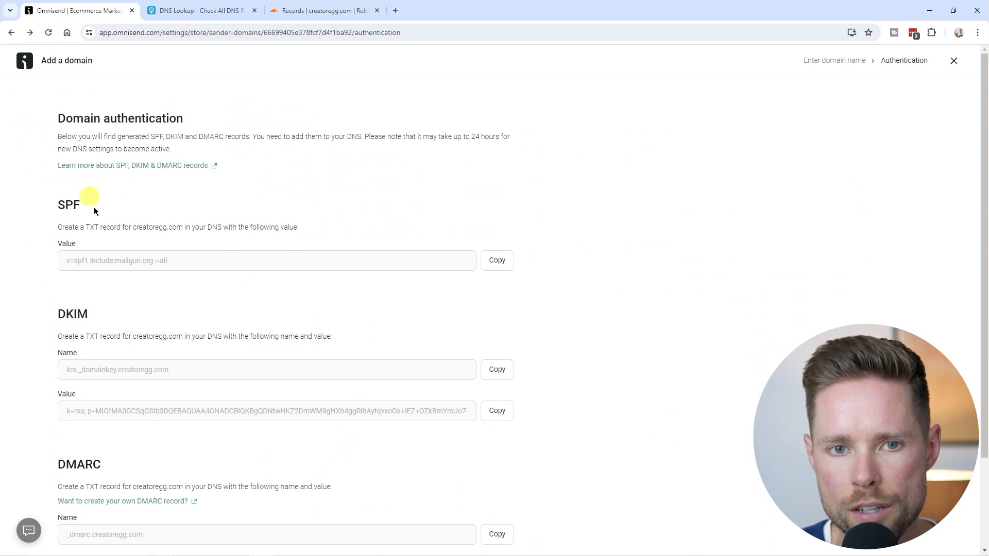
Scroll through the SPF, DKIM and DMARC values, including _dmarc.creatoregg.com with v=DMARC1; p=none.
{"action": "scroll", "coordinate": [109, 246], "scroll_direction": "down", "scroll_amount": 1}
{"action": "scroll", "coordinate": [109, 246], "scroll_direction": "down", "scroll_amount": 1}
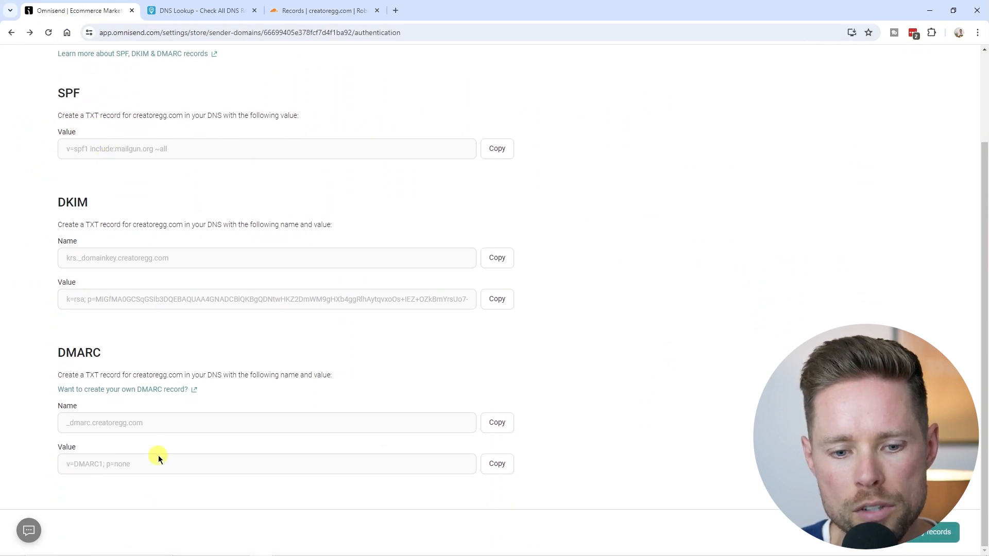
{"action": "scroll", "coordinate": [138, 370], "scroll_direction": "up", "scroll_amount": 2}
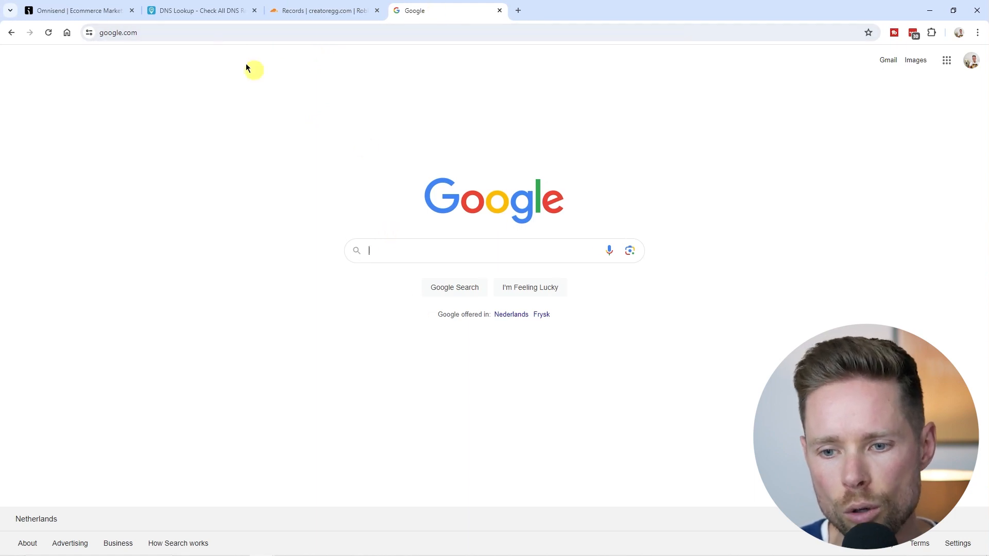
Search Google for Hostinger DNS records, skim Hostinger's DNS management guide, then close the extra tabs.
{"action": "left_click", "coordinate": [185, 32]}
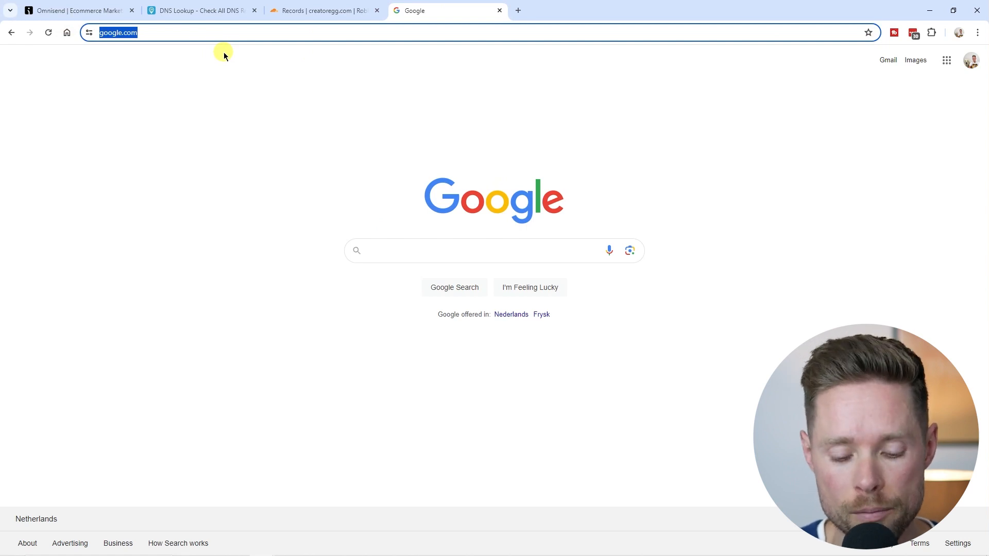
{"action": "type", "text": "hostinger"}
{"action": "left_click_drag", "start_coordinate": [151, 32], "coordinate": [55, 32]}
{"action": "left_click_drag", "start_coordinate": [210, 33], "coordinate": [95, 18]}
{"action": "left_click", "coordinate": [178, 32]}
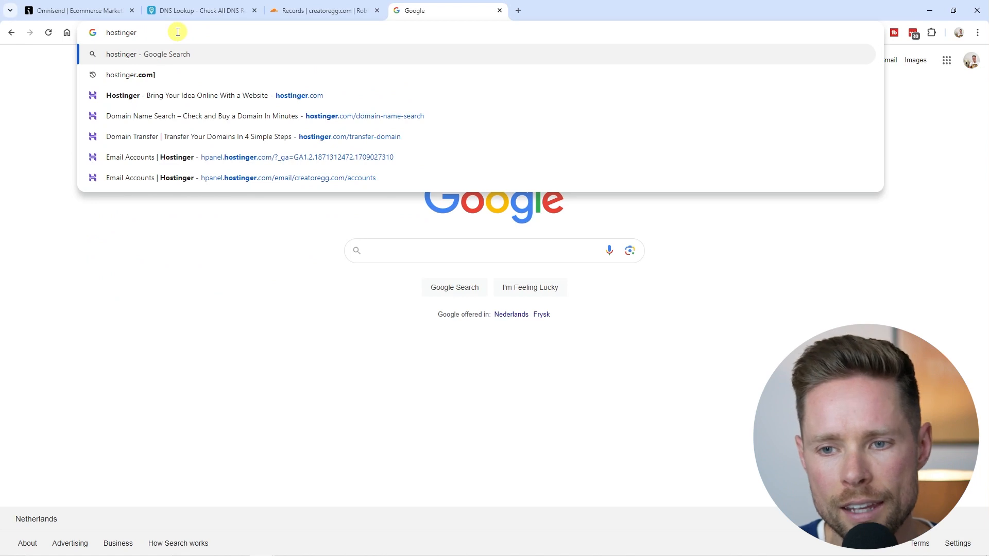
{"action": "type", "text": "dsn secords"}
{"action": "key", "text": "Return"}
{"action": "left_click_drag", "start_coordinate": [112, 197], "coordinate": [274, 224]}
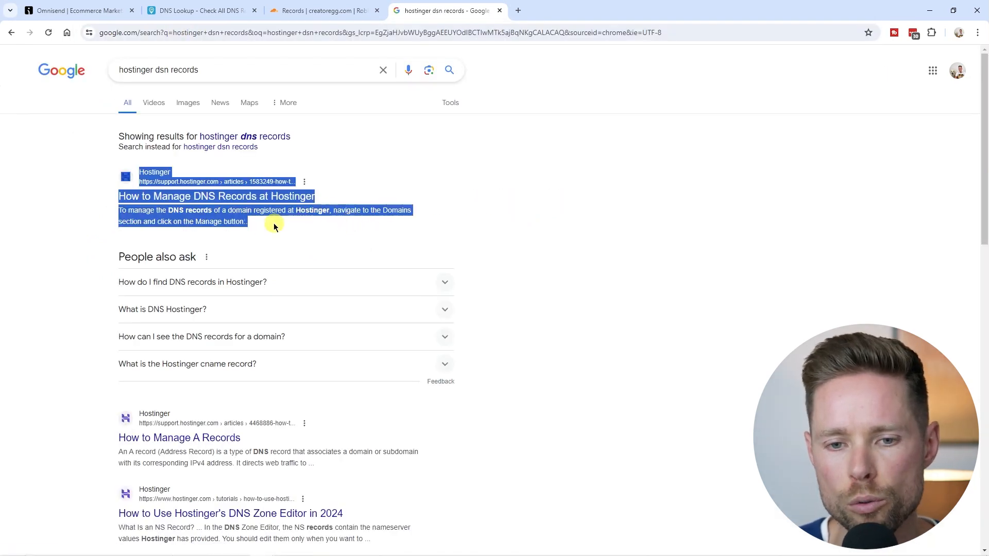
{"action": "left_click", "coordinate": [283, 223]}
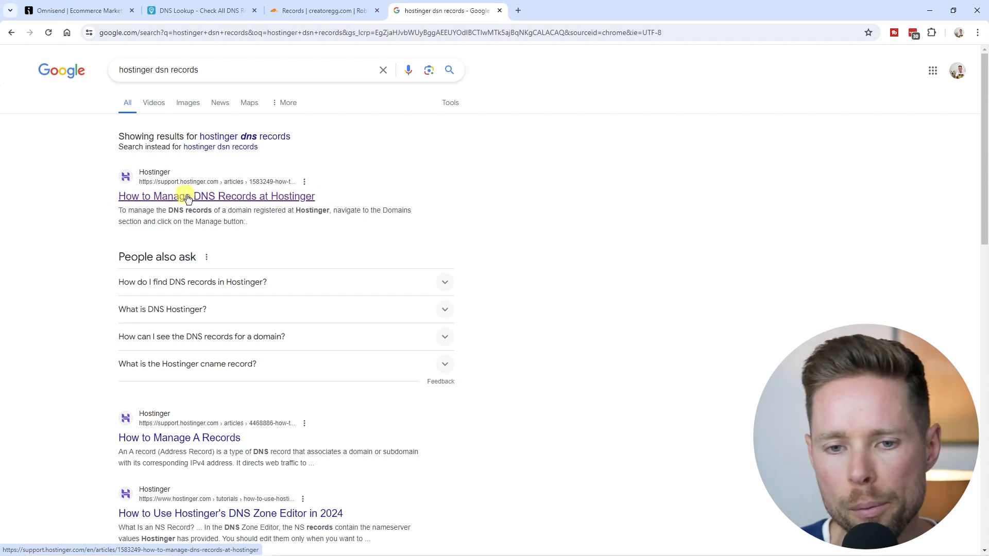
{"action": "scroll", "coordinate": [364, 277], "scroll_direction": "down", "scroll_amount": 4}
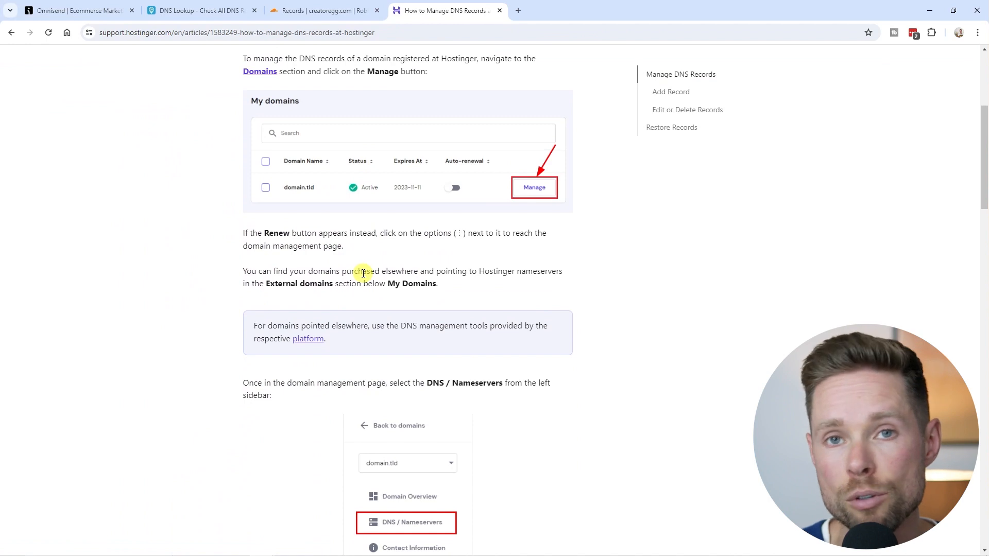
{"action": "key", "text": "ctrl+w"}
{"action": "key", "text": "ctrl+w"}
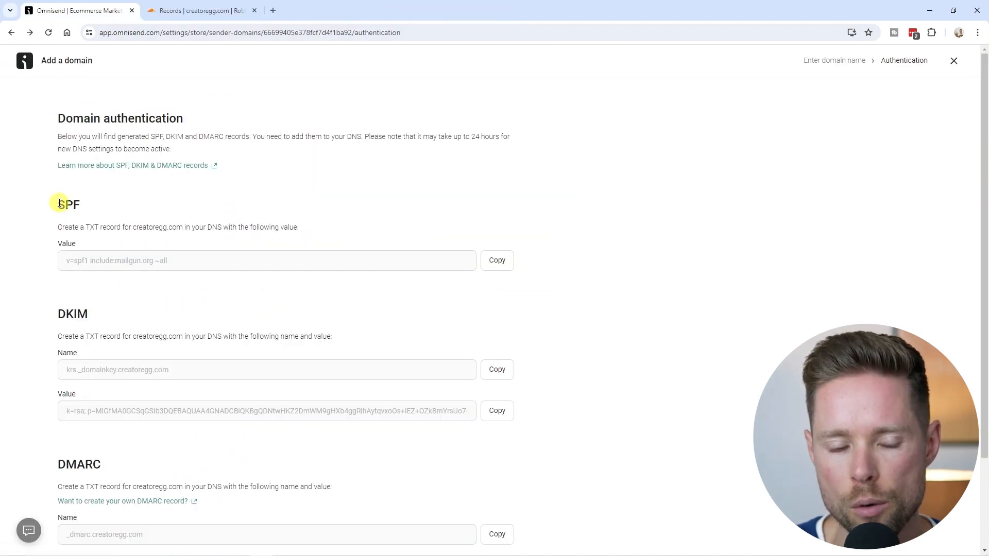
Copy the SPF value v=spf1 include:mailgun.org ~all and bring up Cloudflare's DNS records.
{"action": "left_click_drag", "start_coordinate": [59, 203], "coordinate": [304, 228]}
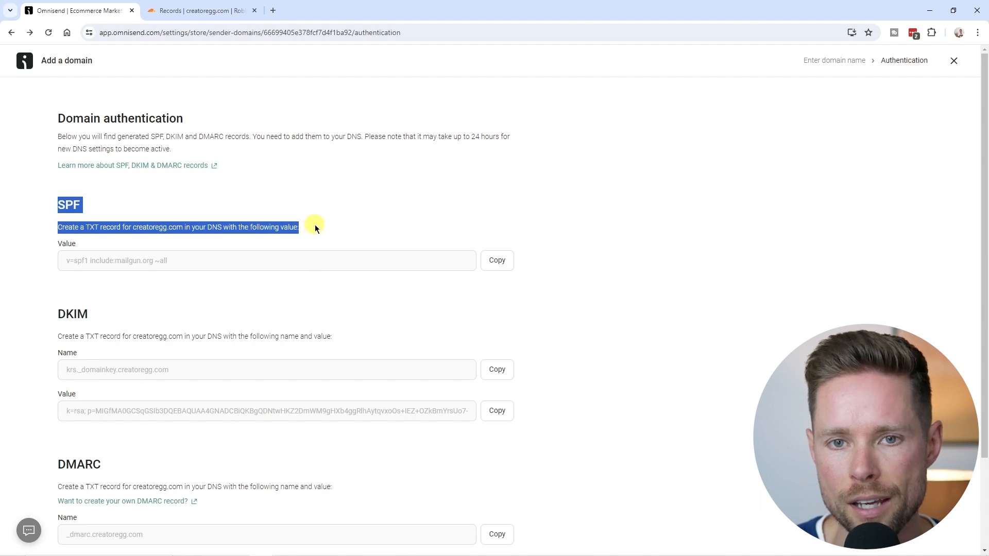
{"action": "left_click_drag", "start_coordinate": [58, 227], "coordinate": [132, 227]}
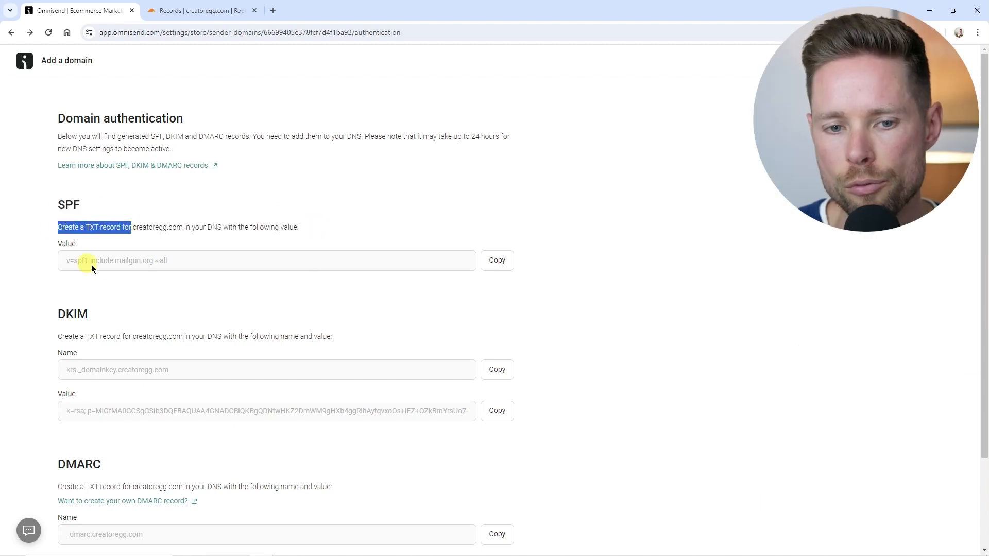
{"action": "left_click", "coordinate": [82, 230]}
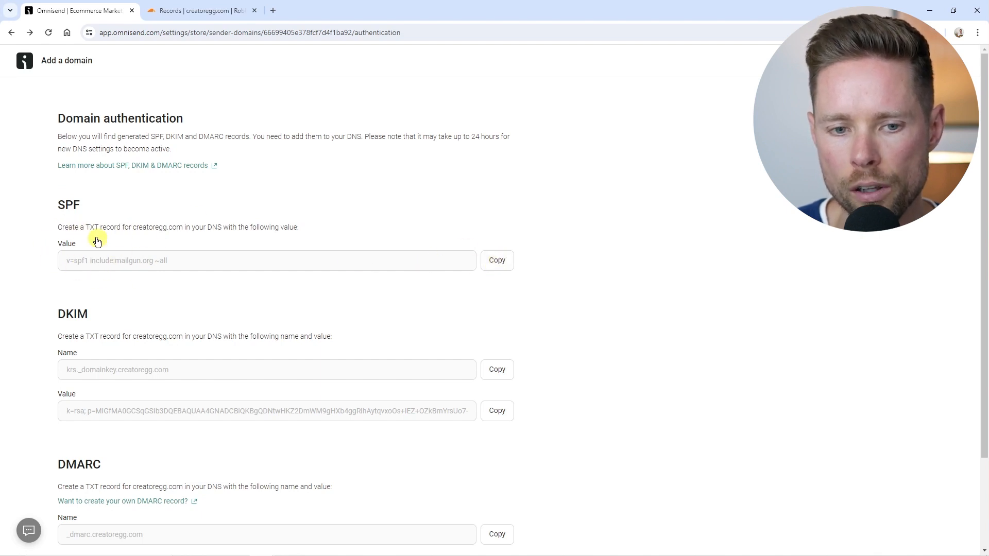
{"action": "left_click", "coordinate": [503, 263]}
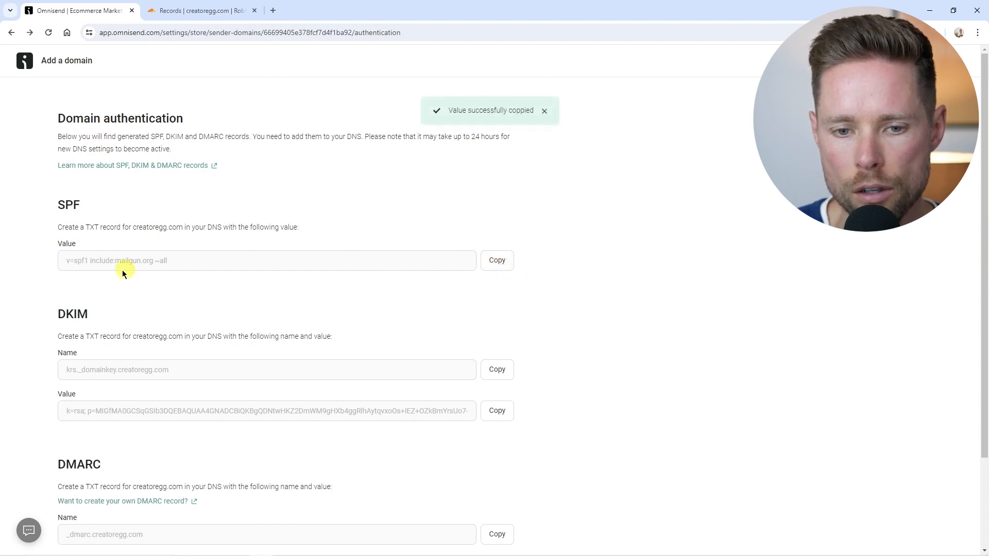
{"action": "left_click", "coordinate": [222, 12]}
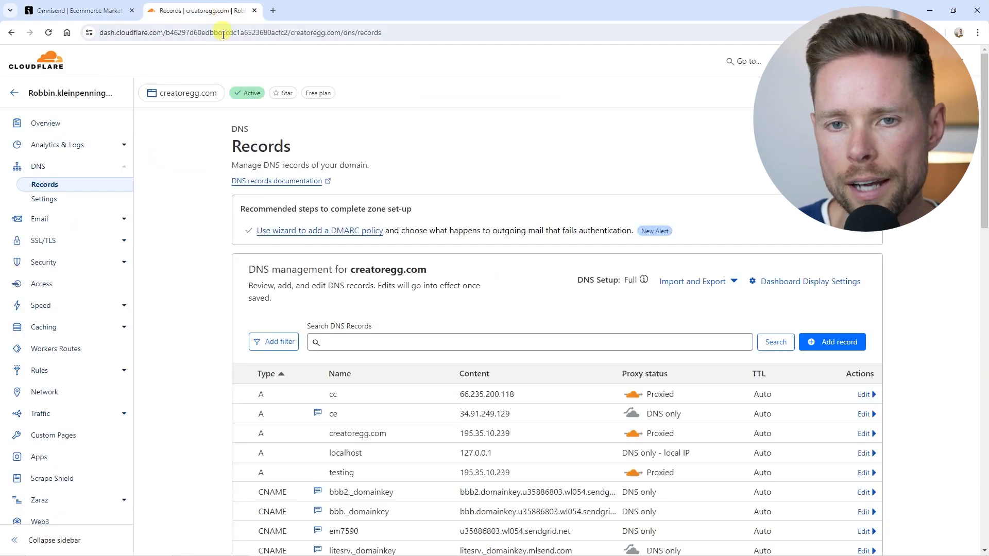
Start a new Cloudflare DNS record and open its type list, checking Omnisend's TXT record instruction.
{"action": "left_click", "coordinate": [839, 343]}
{"action": "scroll", "coordinate": [367, 249], "scroll_direction": "down", "scroll_amount": 3}
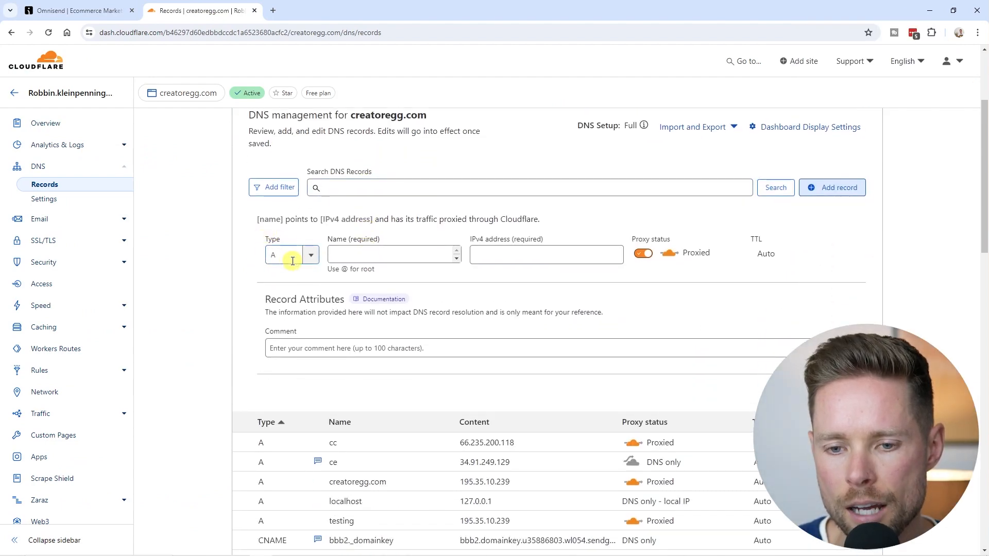
{"action": "left_click", "coordinate": [310, 256]}
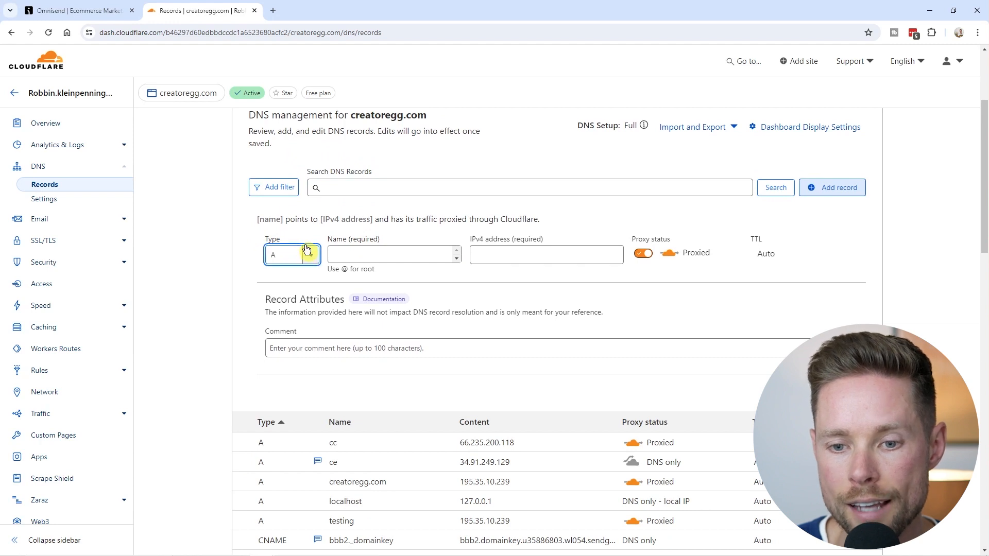
{"action": "left_click", "coordinate": [83, 10]}
{"action": "left_click_drag", "start_coordinate": [58, 229], "coordinate": [116, 227]}
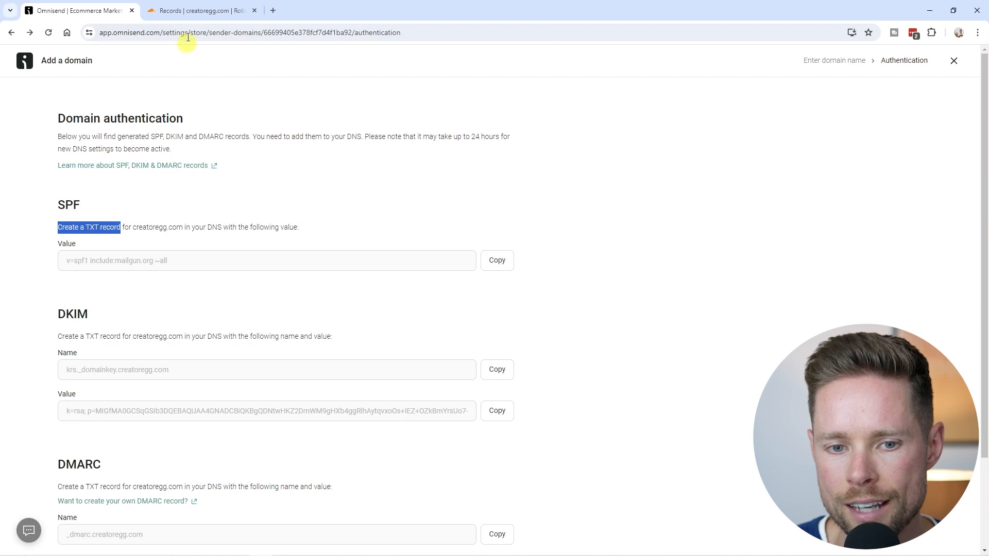
{"action": "left_click", "coordinate": [198, 11]}
{"action": "left_click", "coordinate": [303, 259]}
Set the new record's type to TXT and paste v=spf1 include:mailgun.org ~all as its content.
{"action": "left_click_drag", "start_coordinate": [319, 284], "coordinate": [292, 344]}
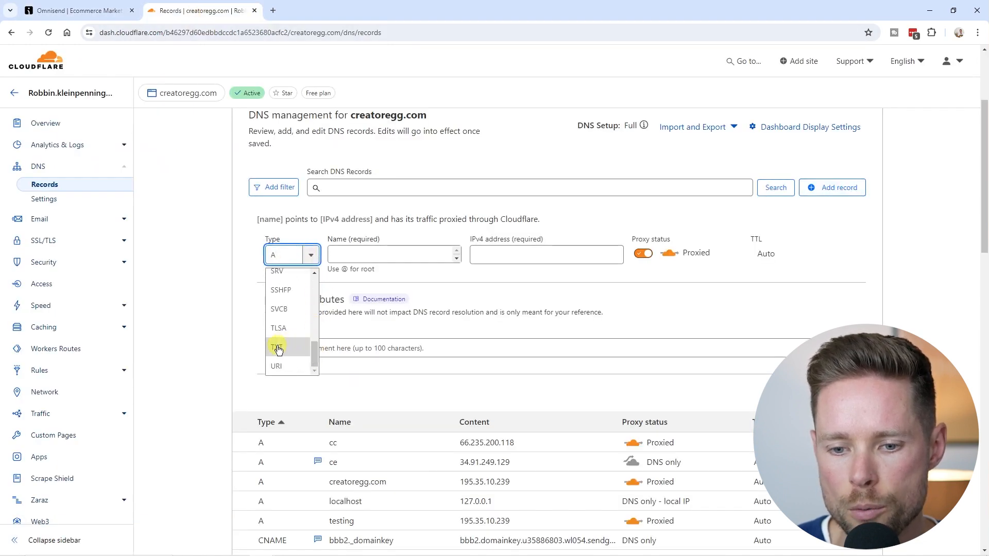
{"action": "left_click", "coordinate": [287, 349]}
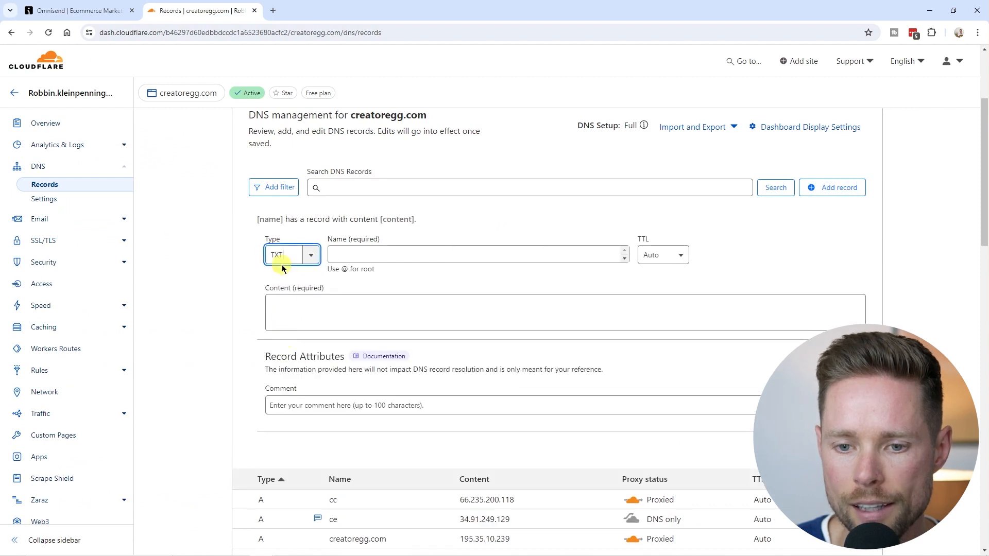
{"action": "left_click_drag", "start_coordinate": [328, 241], "coordinate": [326, 305]}
{"action": "left_click", "coordinate": [325, 312]}
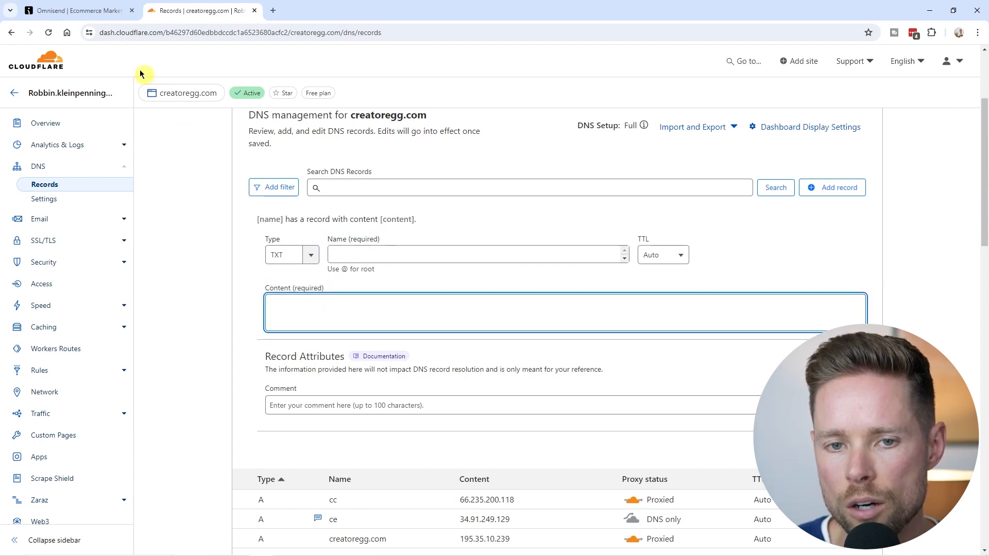
{"action": "left_click", "coordinate": [77, 11]}
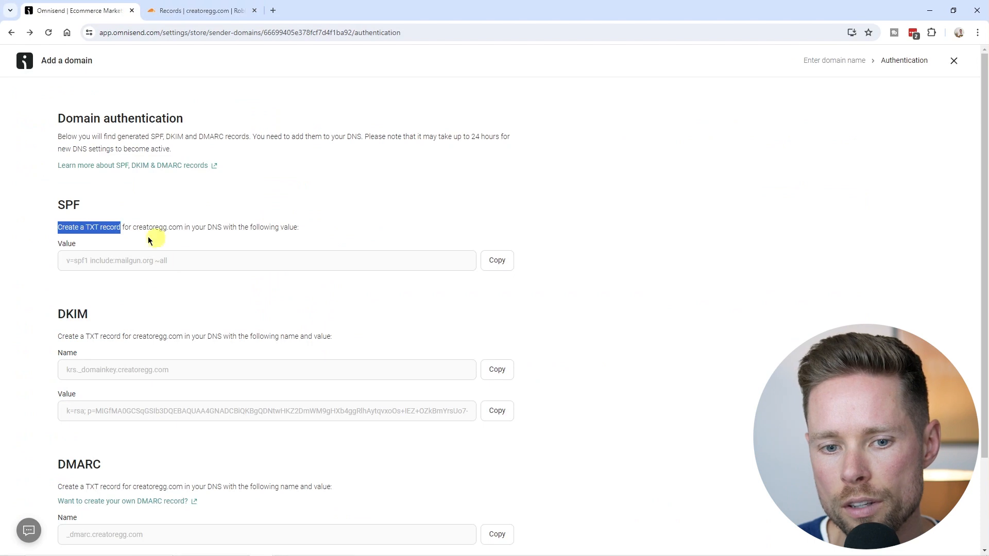
{"action": "left_click", "coordinate": [497, 260]}
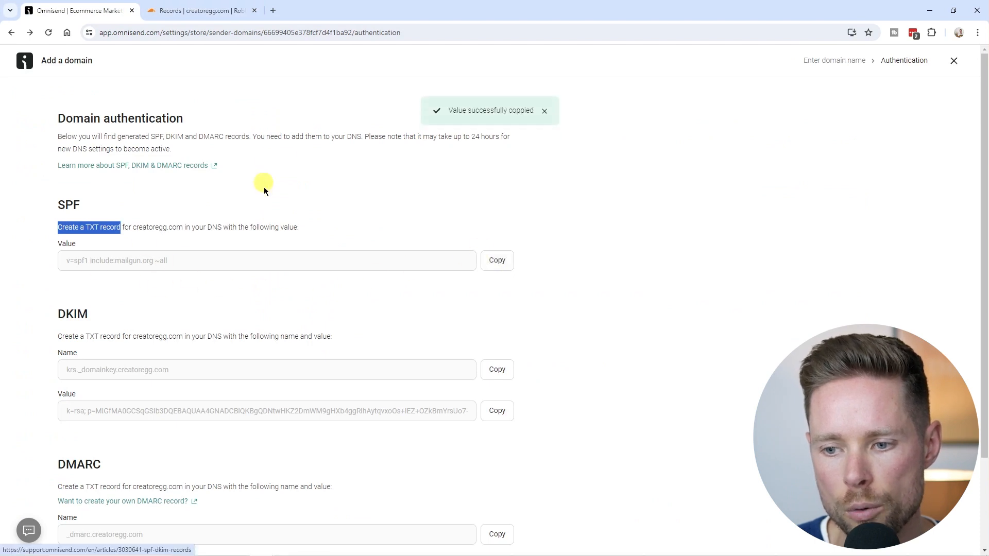
{"action": "left_click", "coordinate": [177, 11]}
{"action": "key", "text": "ctrl+v"}
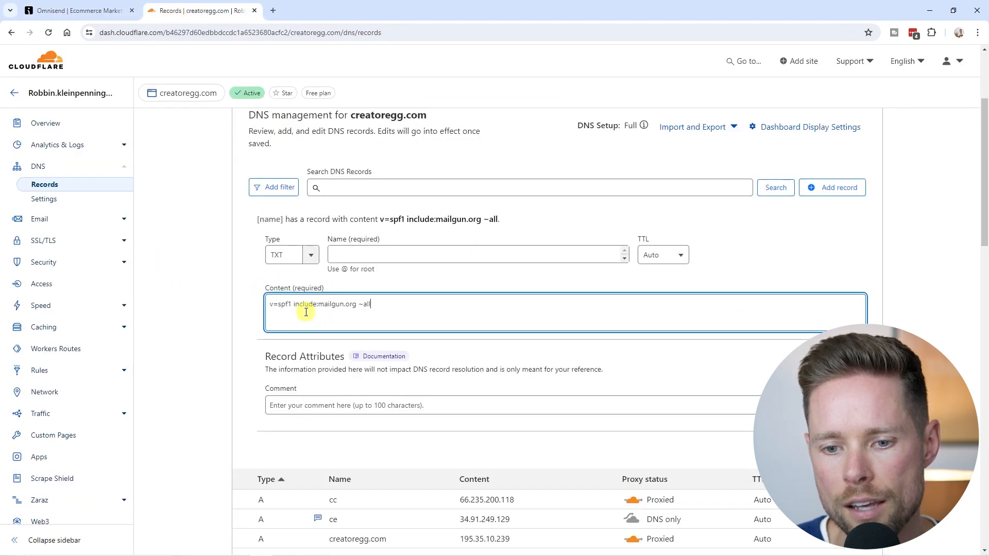
{"action": "left_click_drag", "start_coordinate": [395, 308], "coordinate": [242, 308]}
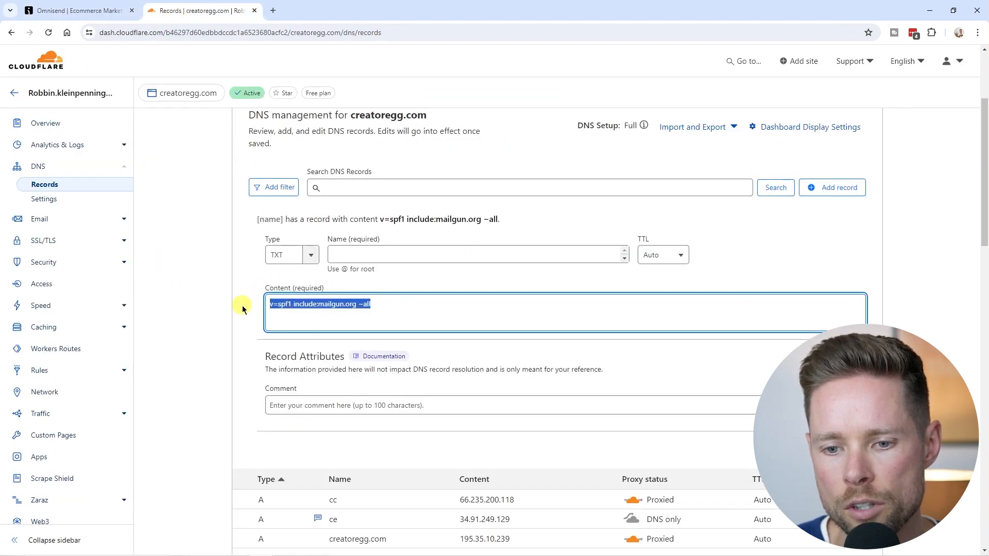
{"action": "left_click", "coordinate": [356, 258]}
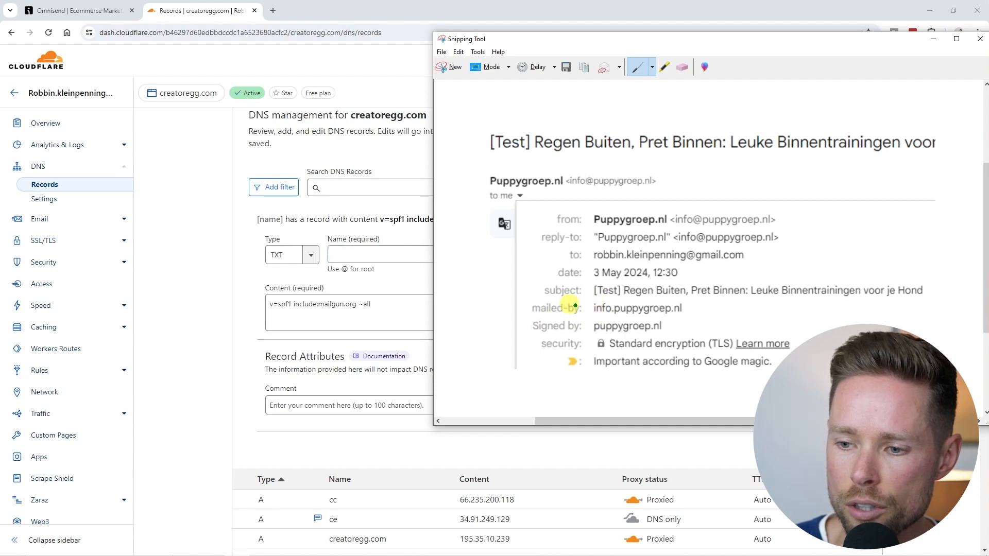
Name the TXT record info, add a comment marking it as Omnisend's SPF record, and save.
{"action": "left_click", "coordinate": [346, 254]}
{"action": "type", "text": "info"}
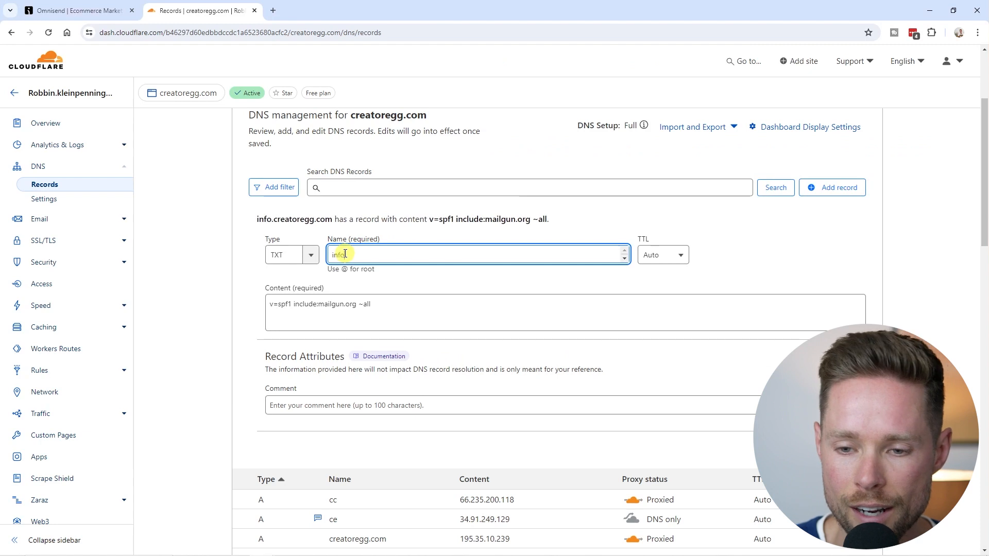
{"action": "double_click", "coordinate": [352, 254]}
{"action": "key", "text": "alt+Tab"}
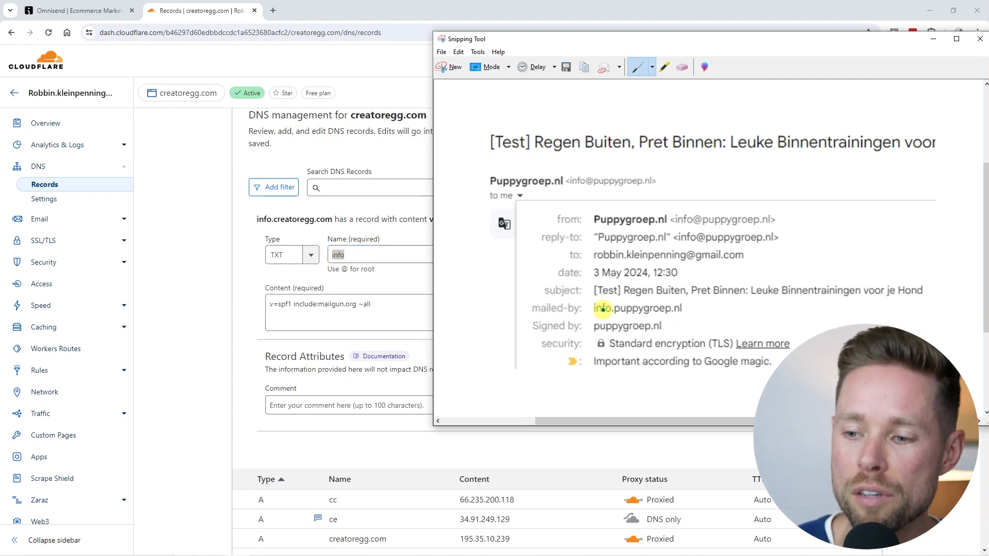
{"action": "left_click", "coordinate": [359, 245]}
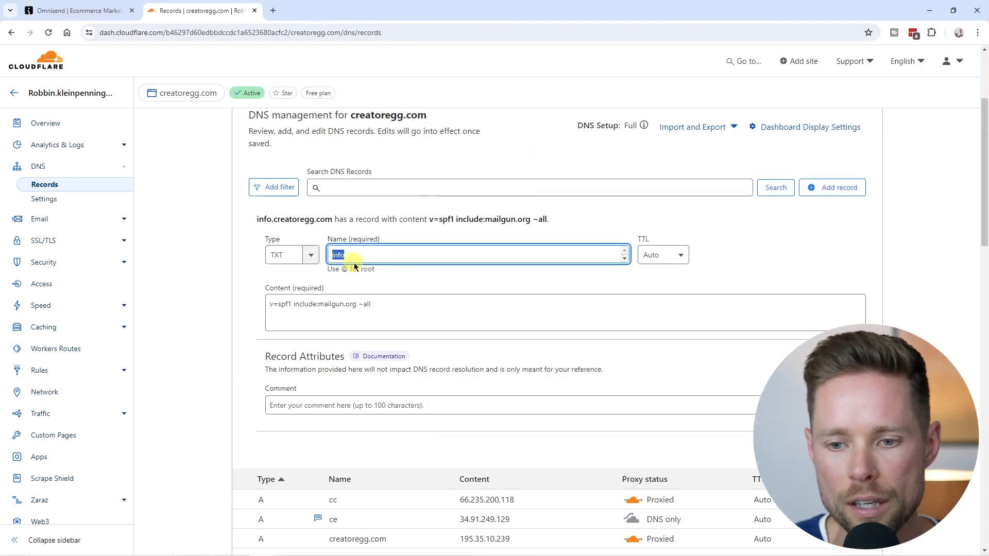
{"action": "left_click", "coordinate": [309, 399]}
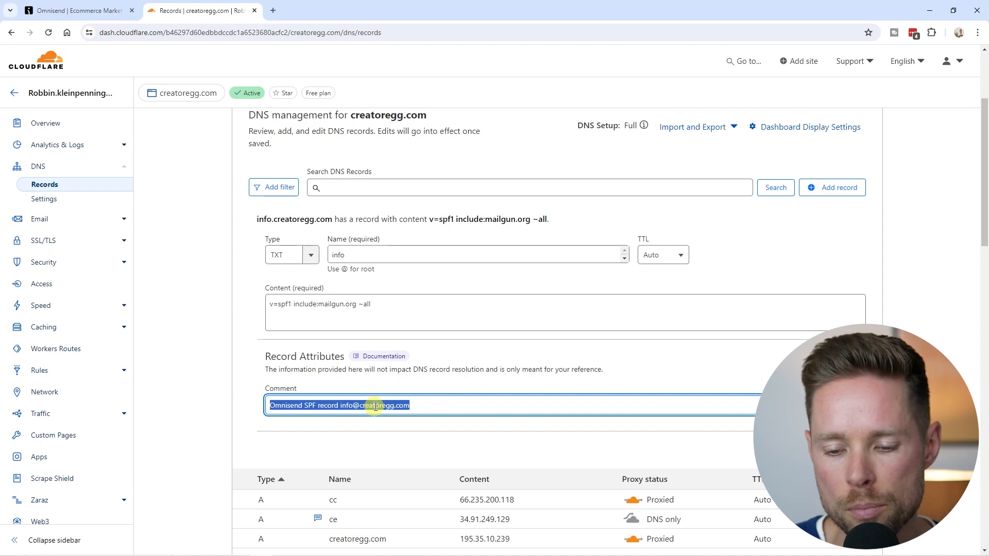
{"action": "left_click_drag", "start_coordinate": [443, 406], "coordinate": [249, 404]}
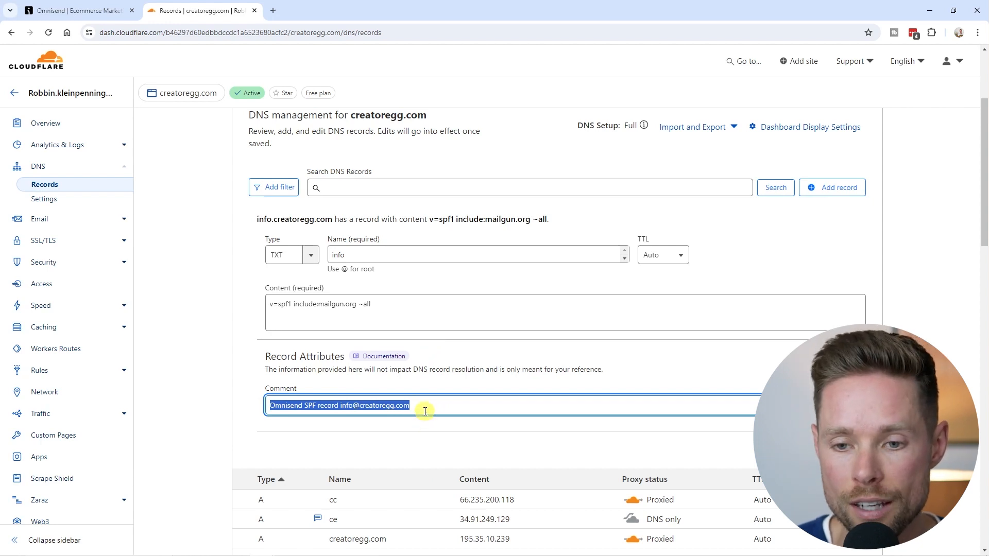
{"action": "scroll", "coordinate": [427, 407], "scroll_direction": "up", "scroll_amount": 2}
{"action": "scroll", "coordinate": [427, 408], "scroll_direction": "down", "scroll_amount": 2}
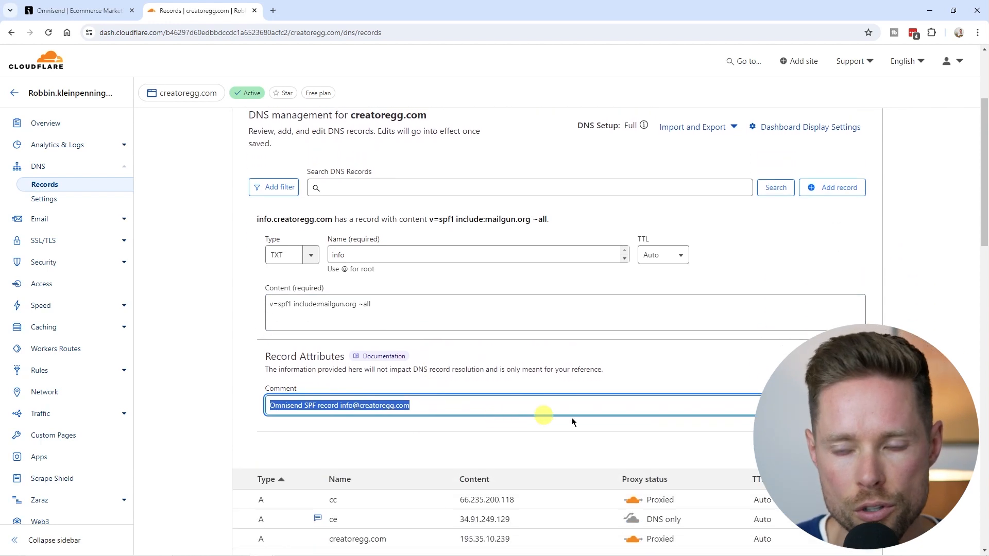
{"action": "left_click", "coordinate": [846, 451]}
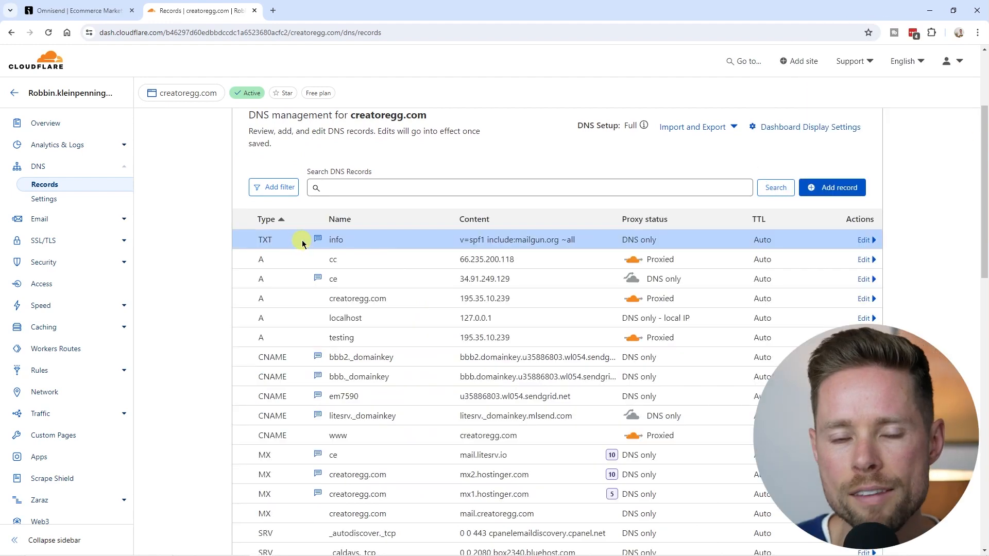
Review Omnisend's DKIM instructions, noting that DKIM requires a TXT record.
{"action": "left_click", "coordinate": [82, 10]}
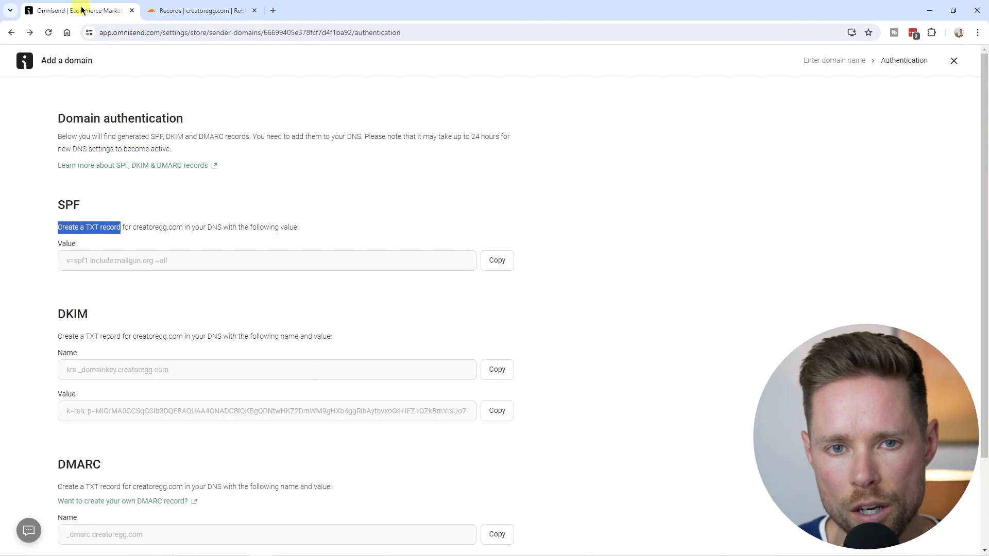
{"action": "scroll", "coordinate": [164, 161], "scroll_direction": "down", "scroll_amount": 2}
{"action": "left_click_drag", "start_coordinate": [57, 202], "coordinate": [331, 224]}
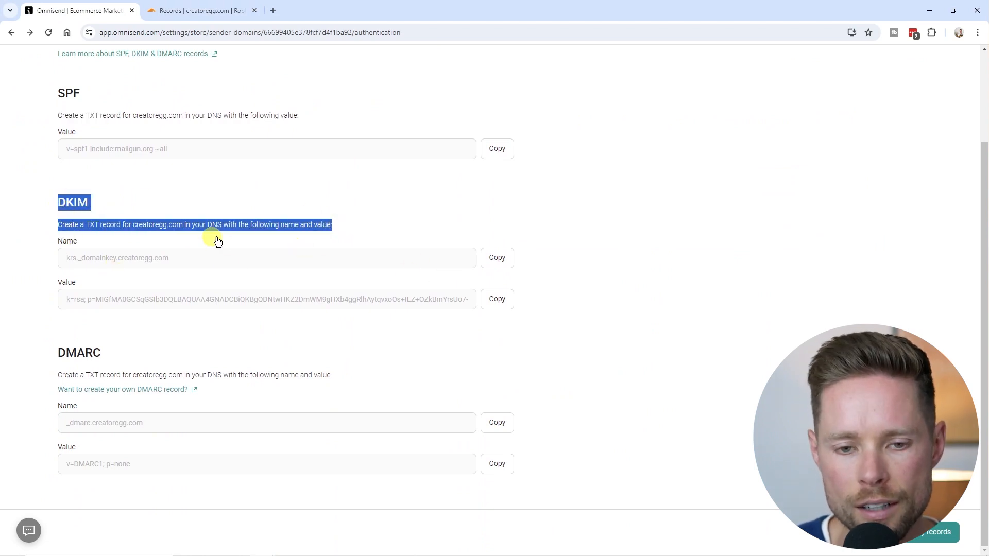
{"action": "left_click_drag", "start_coordinate": [85, 225], "coordinate": [102, 224]}
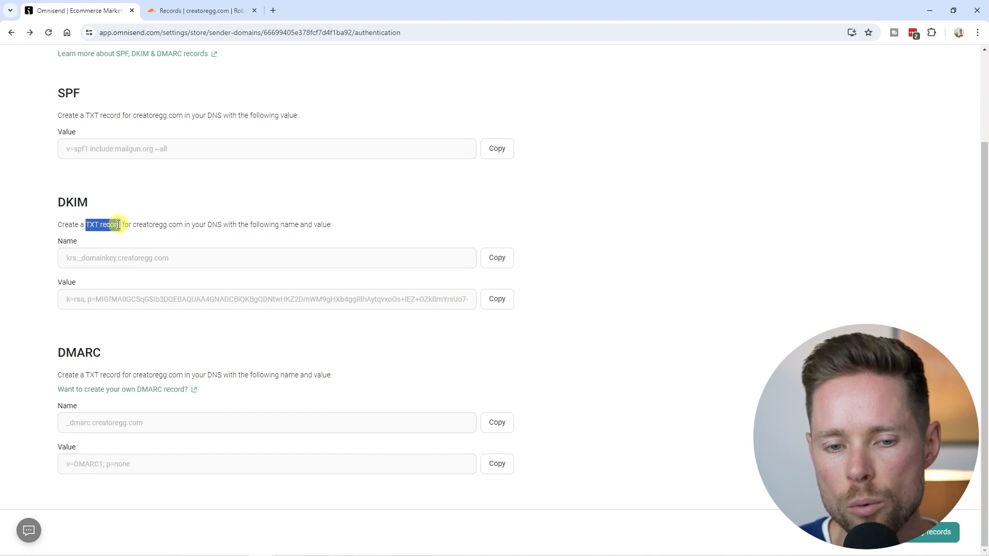
Start a new Cloudflare DNS record with its type set to TXT.
{"action": "left_click", "coordinate": [202, 11]}
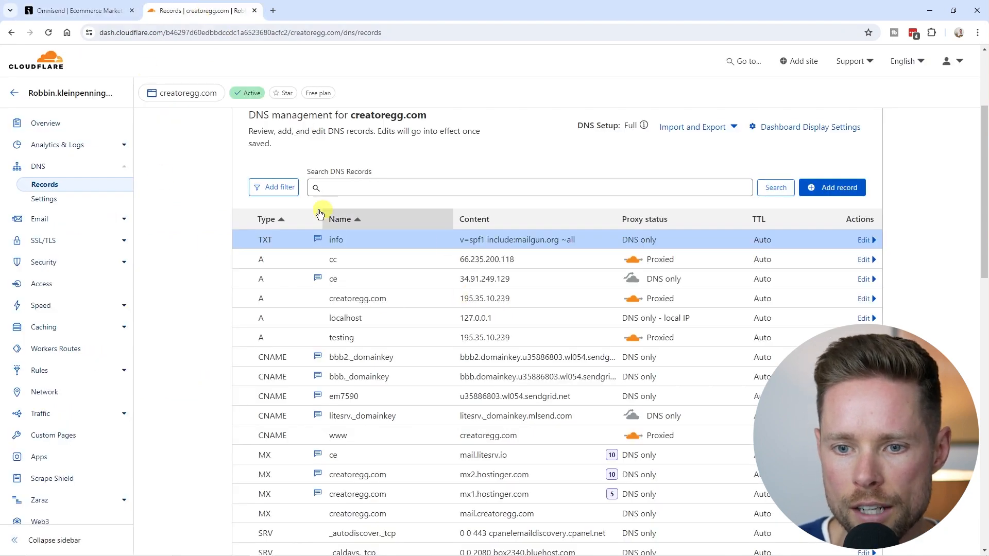
{"action": "left_click", "coordinate": [838, 189]}
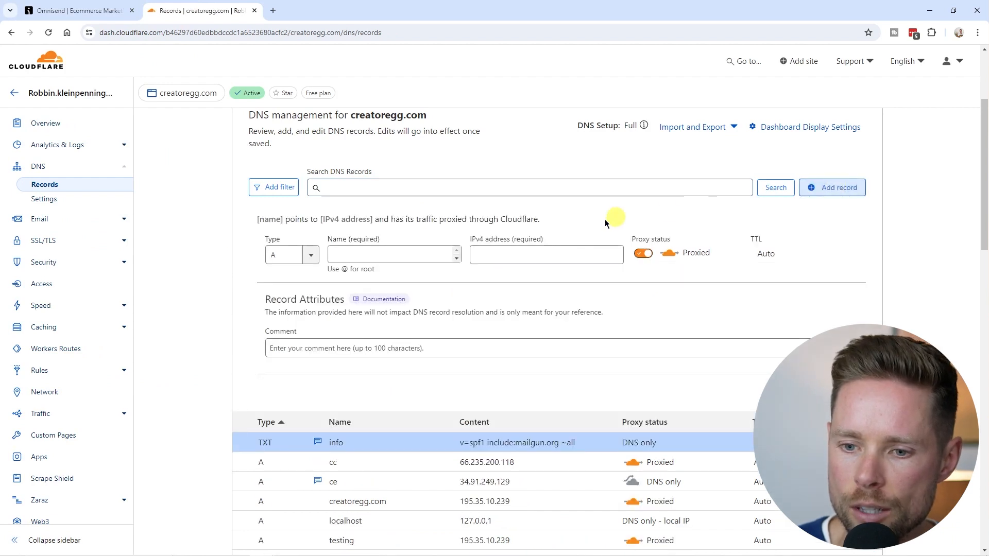
{"action": "left_click", "coordinate": [311, 256]}
{"action": "left_click_drag", "start_coordinate": [315, 286], "coordinate": [309, 357]}
{"action": "left_click", "coordinate": [286, 353]}
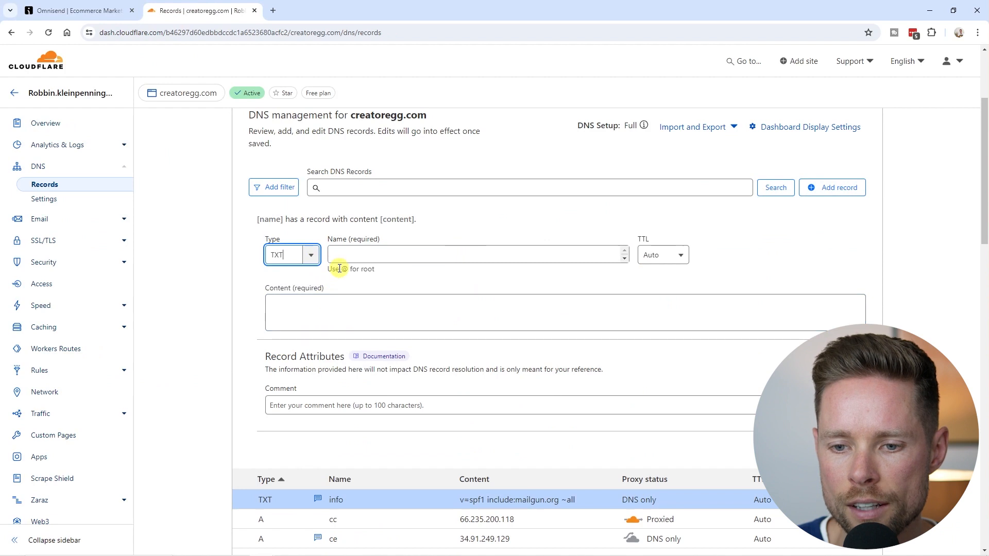
Take the DKIM record name from Omnisend's authentication page for the new record.
{"action": "left_click", "coordinate": [84, 12]}
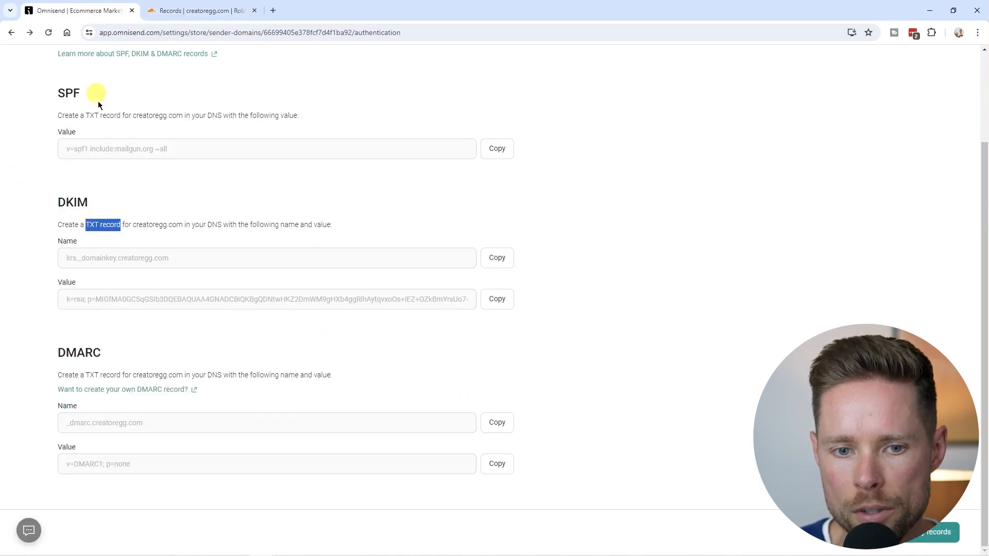
{"action": "left_click_drag", "start_coordinate": [56, 242], "coordinate": [88, 247]}
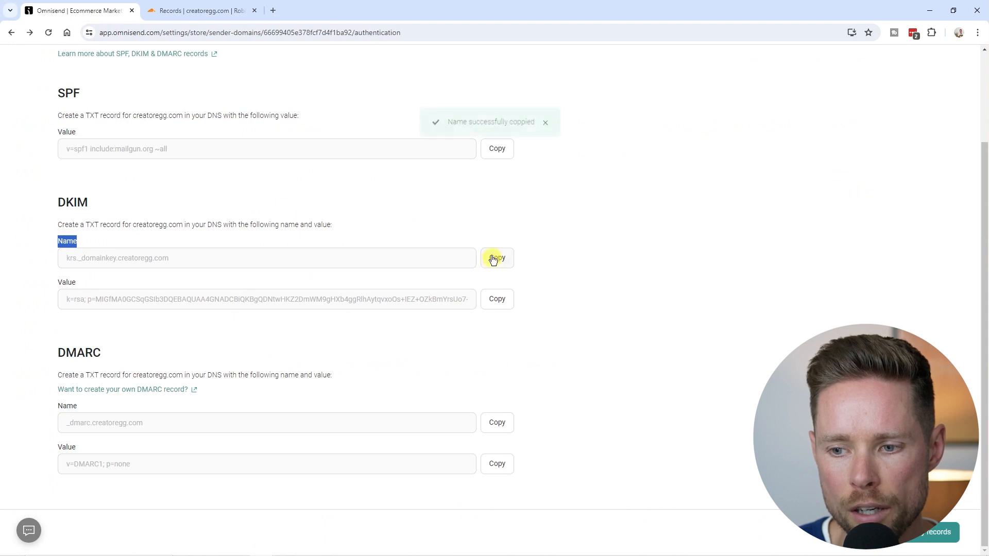
{"action": "left_click", "coordinate": [181, 13]}
Paste the DKIM name krs._domainkey into the record's Name field.
{"action": "left_click", "coordinate": [379, 256]}
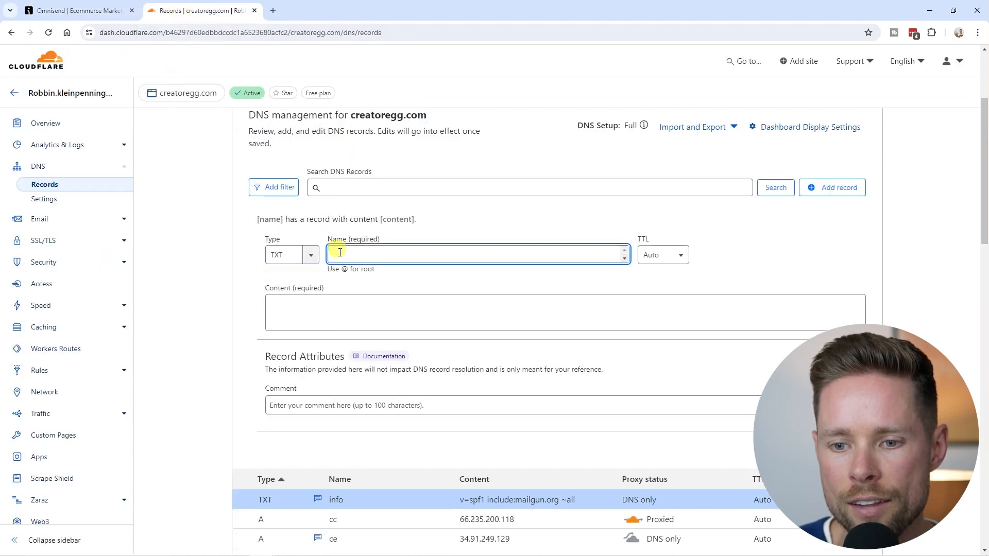
{"action": "key", "text": "ctrl+v"}
{"action": "left_click_drag", "start_coordinate": [456, 256], "coordinate": [331, 254]}
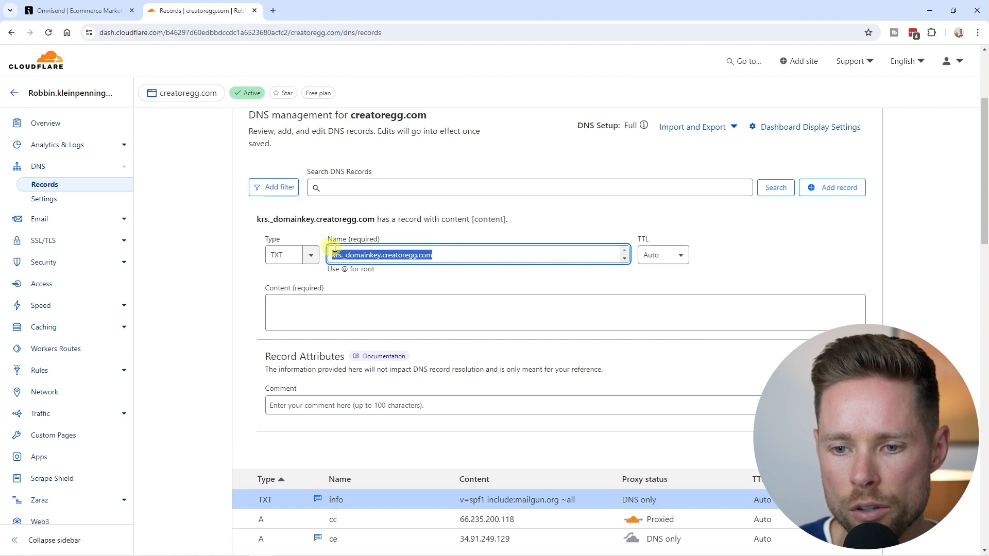
Fill the record's Content with the DKIM key value copied from Omnisend.
{"action": "left_click", "coordinate": [317, 304]}
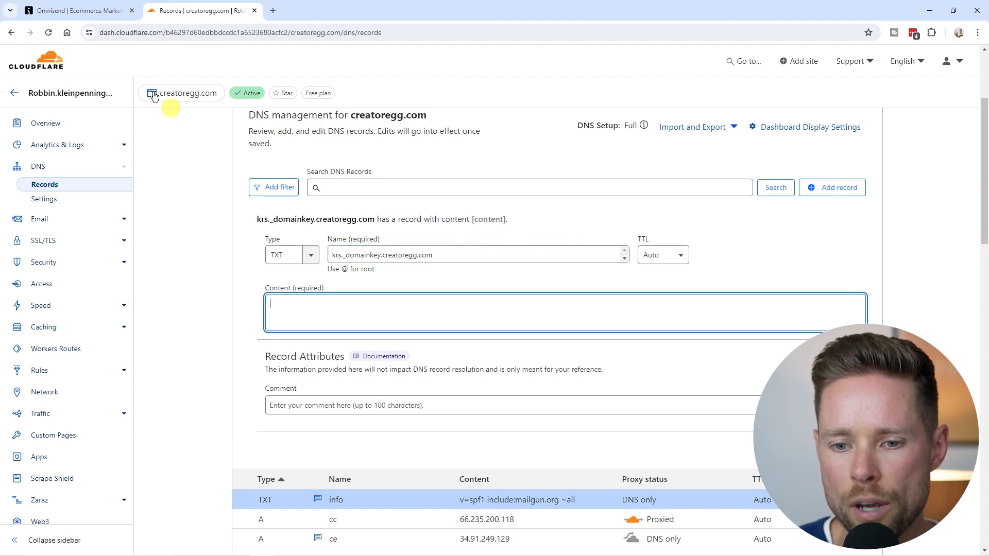
{"action": "left_click", "coordinate": [63, 15]}
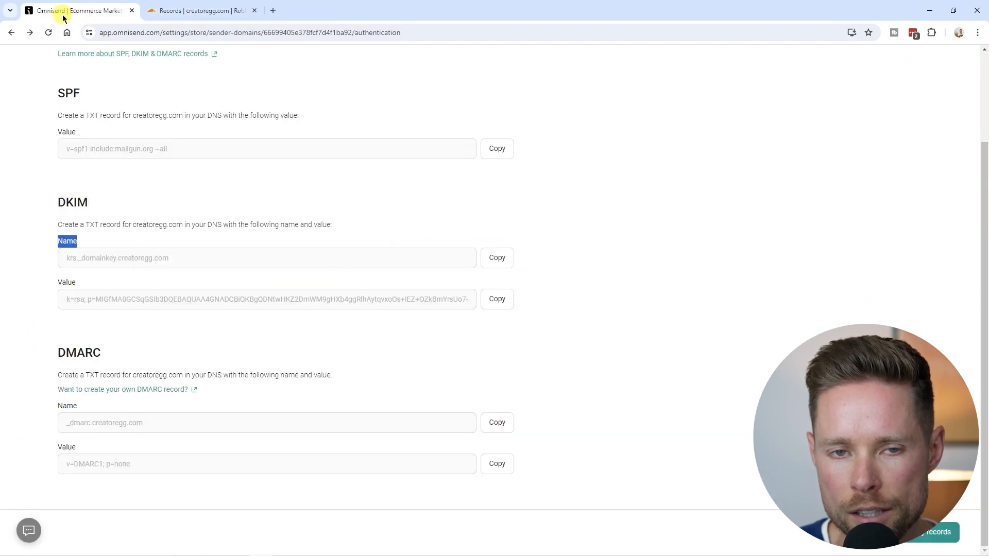
{"action": "left_click", "coordinate": [498, 299]}
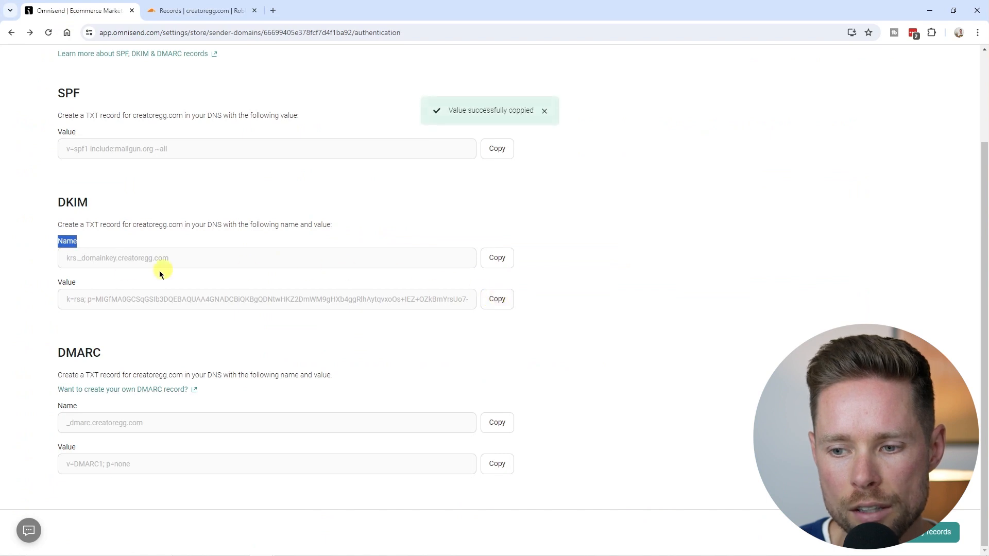
{"action": "left_click", "coordinate": [175, 11]}
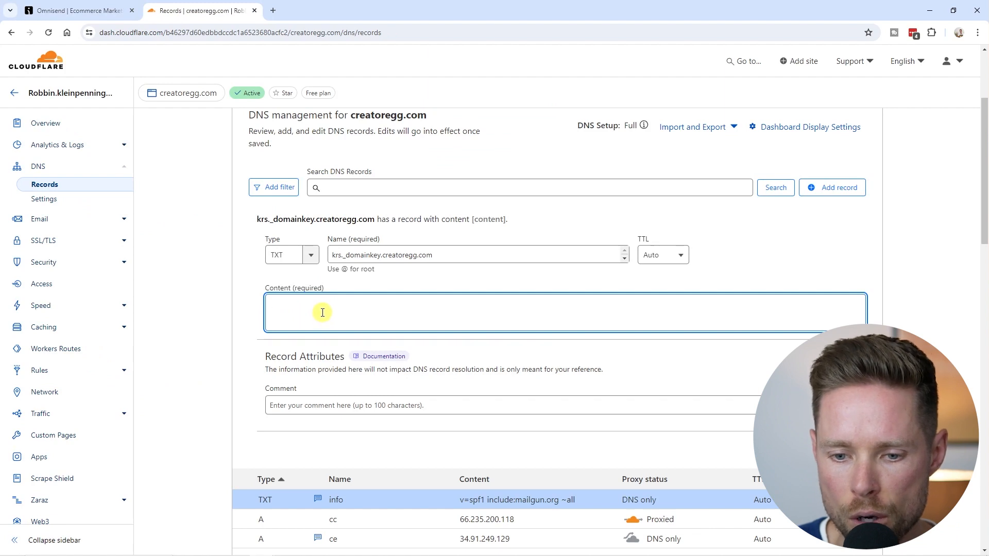
{"action": "key", "text": "ctrl+v"}
Add the comment 'DKIM' and save the TXT record.
{"action": "left_click", "coordinate": [310, 434]}
{"action": "type", "text": "DKIM"}
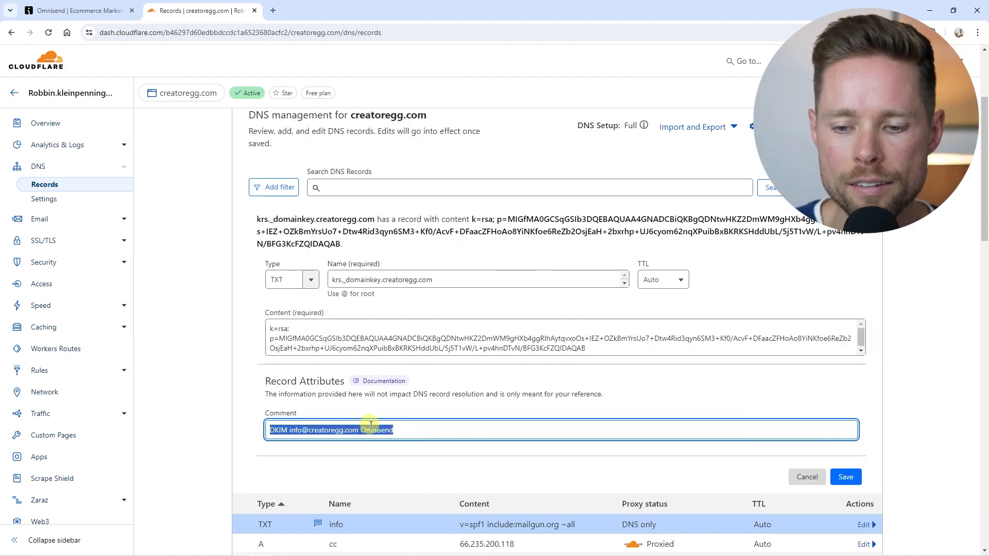
{"action": "left_click", "coordinate": [423, 430]}
{"action": "left_click_drag", "start_coordinate": [426, 430], "coordinate": [262, 423]}
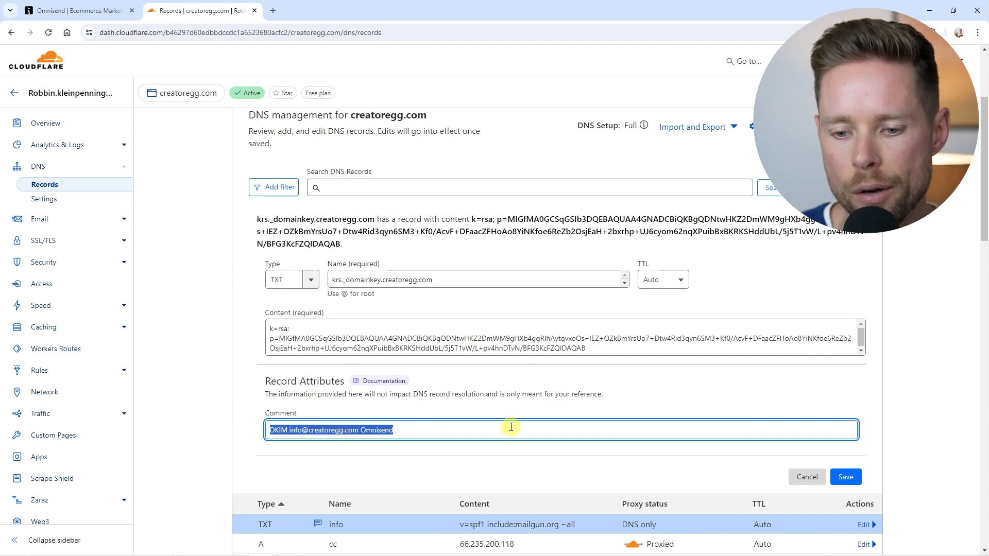
{"action": "left_click", "coordinate": [850, 483]}
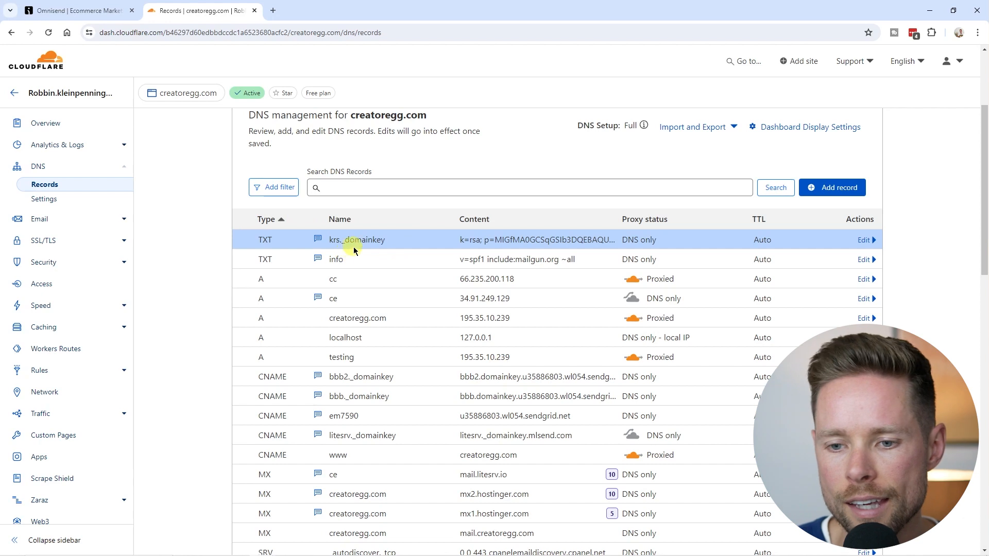
Copy the DMARC record name _dmarc.creatoregg.com from Omnisend's DMARC instructions.
{"action": "left_click", "coordinate": [91, 22]}
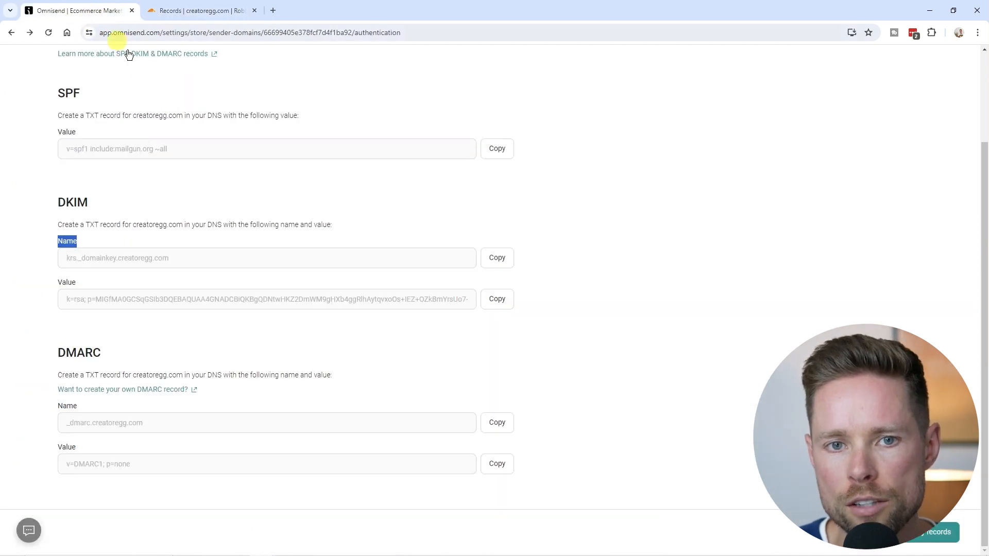
{"action": "left_click_drag", "start_coordinate": [61, 352], "coordinate": [372, 379]}
{"action": "left_click", "coordinate": [96, 375]}
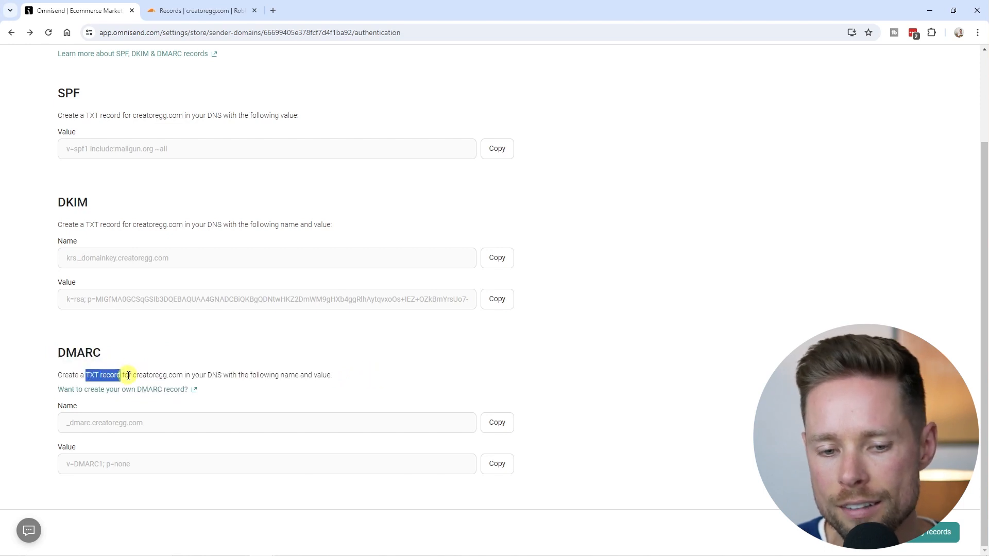
{"action": "left_click", "coordinate": [139, 405]}
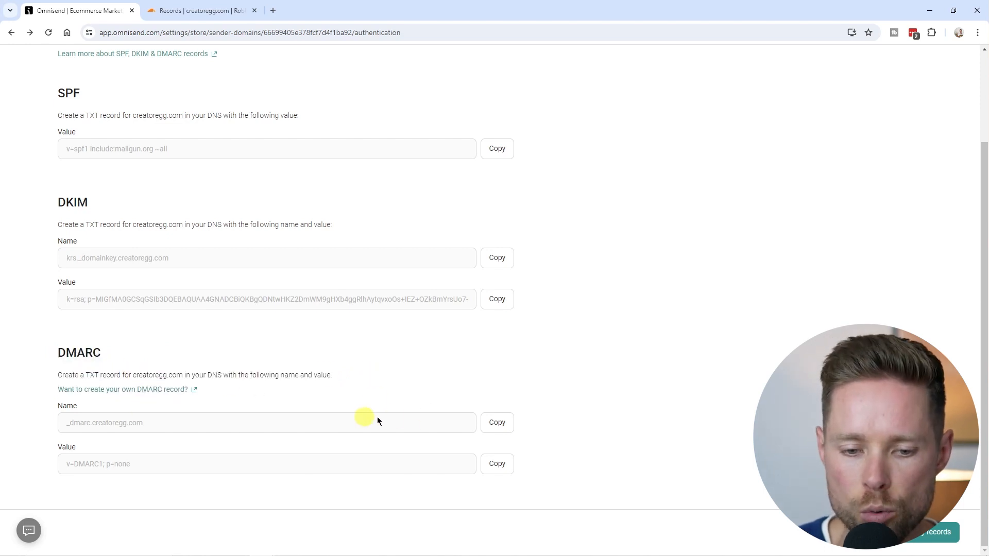
{"action": "left_click", "coordinate": [499, 425]}
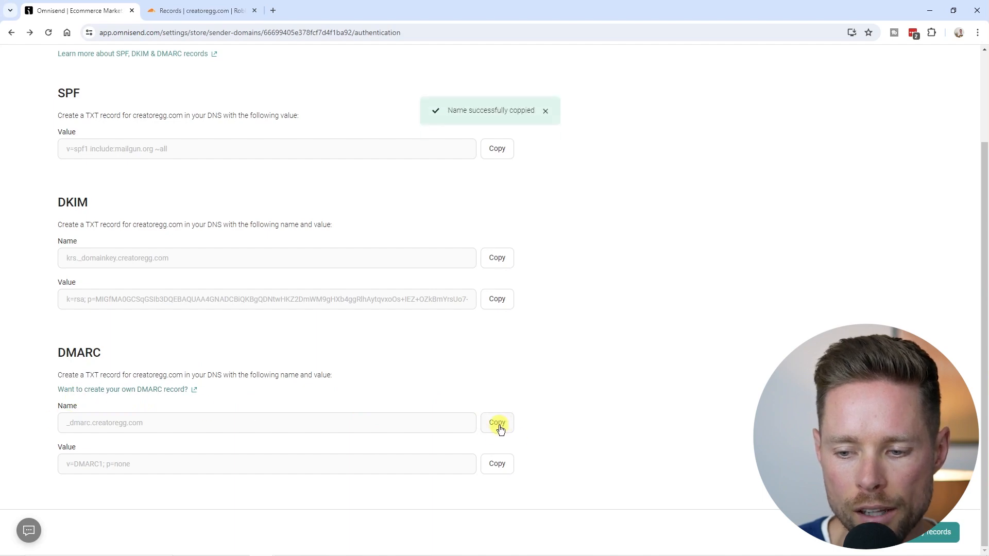
{"action": "left_click", "coordinate": [200, 13]}
Start another TXT record in Cloudflare and paste the DMARC name _dmarc as its Name.
{"action": "left_click", "coordinate": [839, 187]}
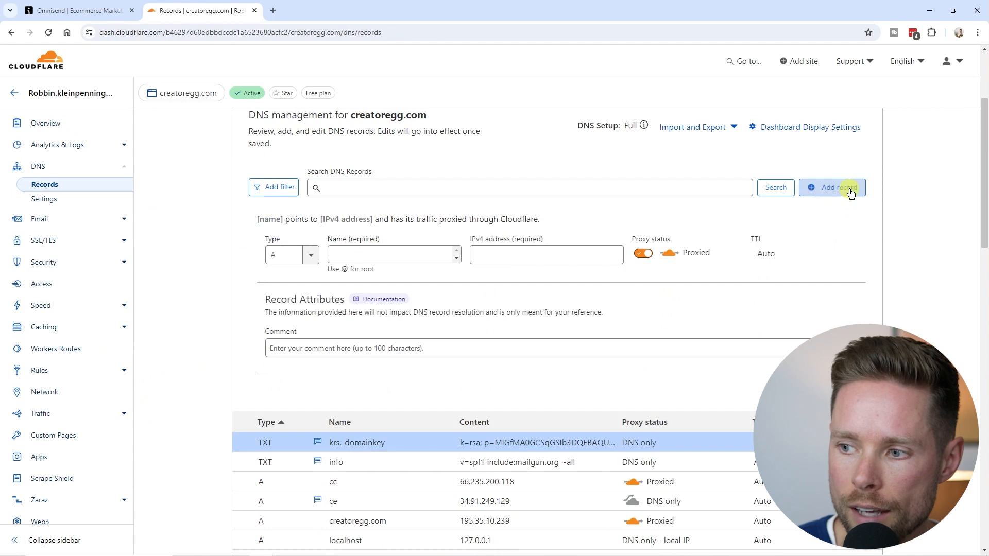
{"action": "left_click", "coordinate": [281, 257]}
{"action": "scroll", "coordinate": [281, 309], "scroll_direction": "down", "scroll_amount": 5}
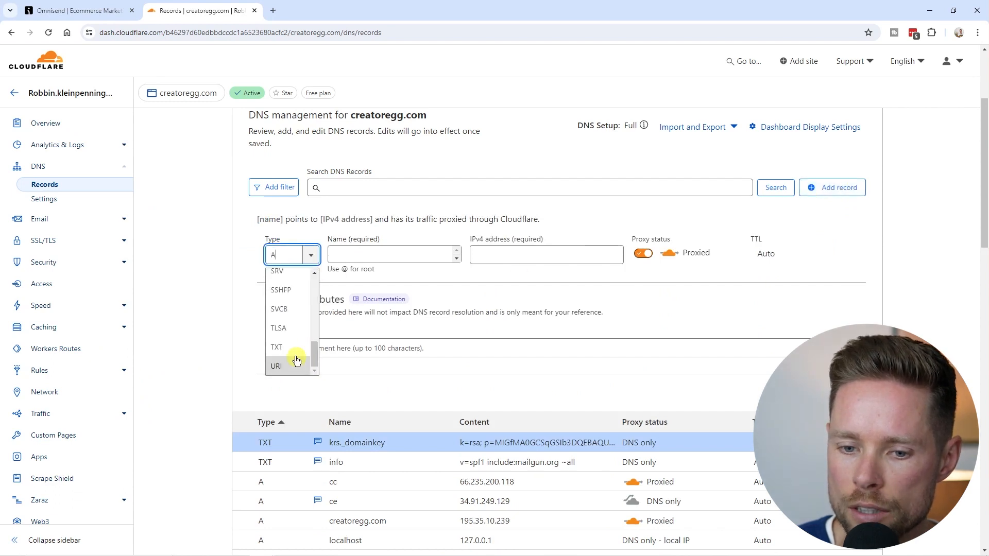
{"action": "left_click", "coordinate": [282, 348]}
{"action": "left_click", "coordinate": [397, 256]}
{"action": "key", "text": "ctrl+v"}
{"action": "key", "text": "ctrl+a"}
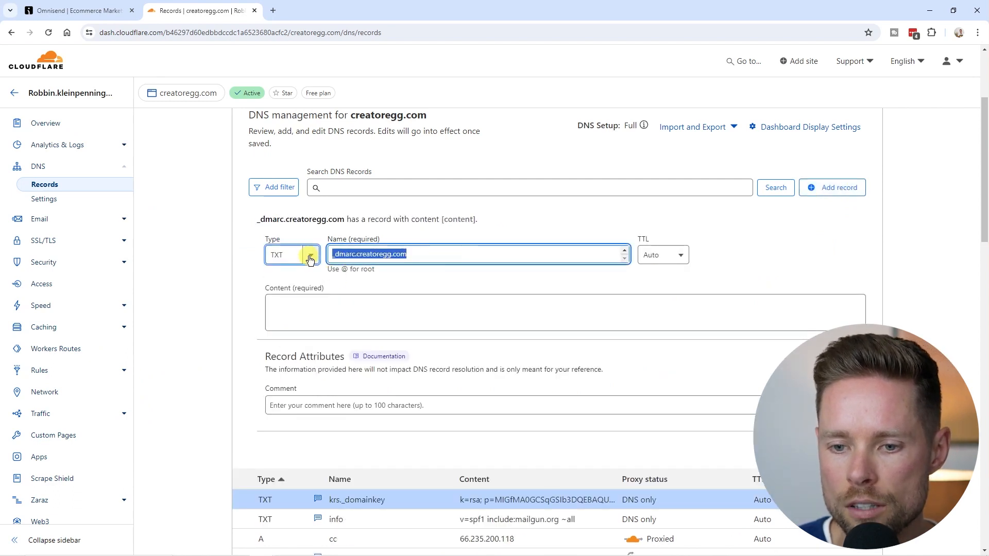
Set Content to Omnisend's DMARC value v=DMARC1; p=none, add a comment, and save.
{"action": "left_click", "coordinate": [100, 11]}
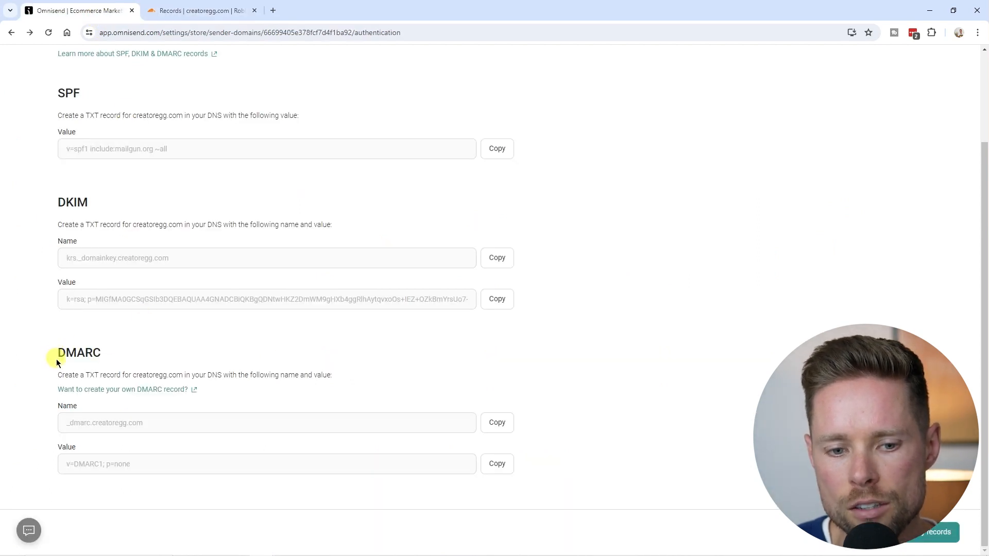
{"action": "left_click", "coordinate": [503, 469]}
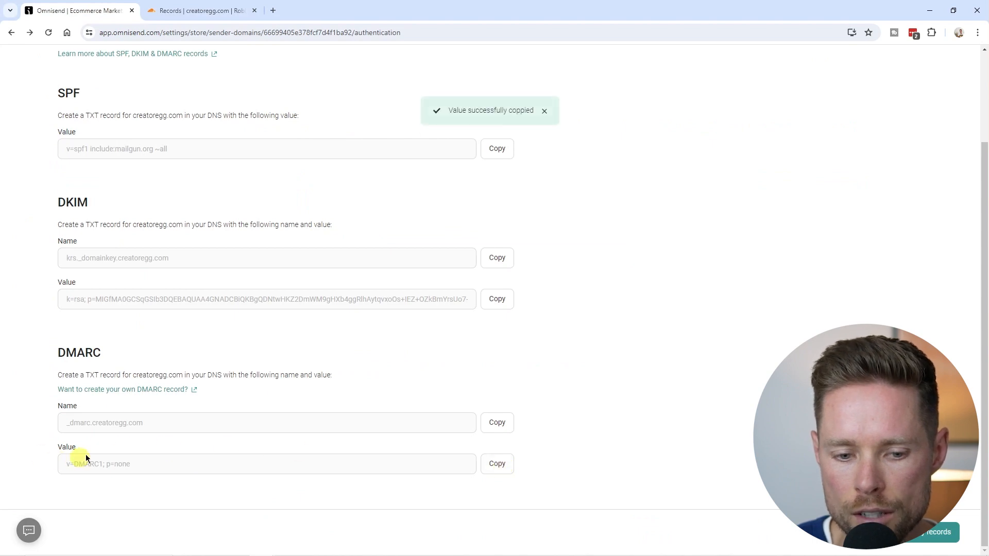
{"action": "left_click", "coordinate": [186, 14]}
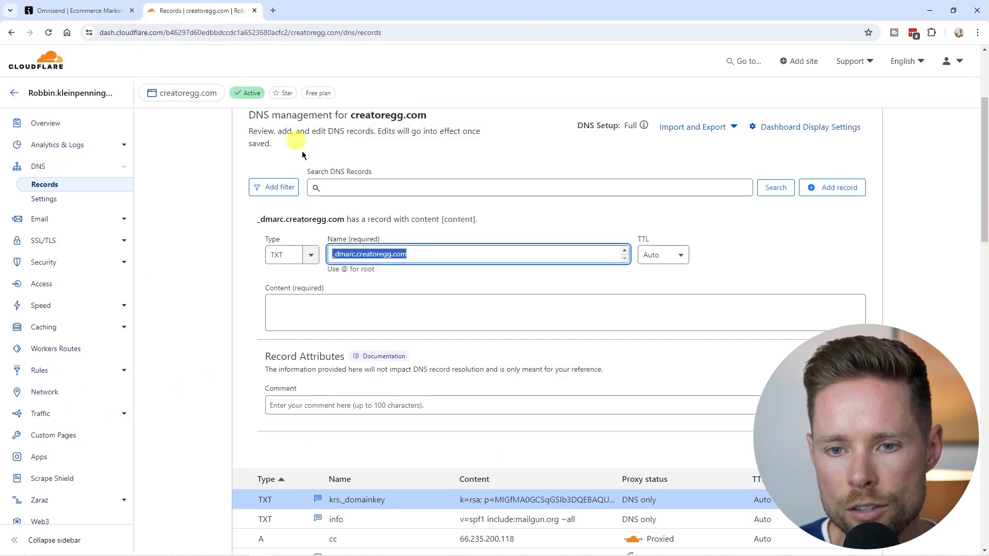
{"action": "left_click", "coordinate": [306, 315]}
{"action": "key", "text": "ctrl+v"}
{"action": "left_click_drag", "start_coordinate": [354, 305], "coordinate": [263, 305]}
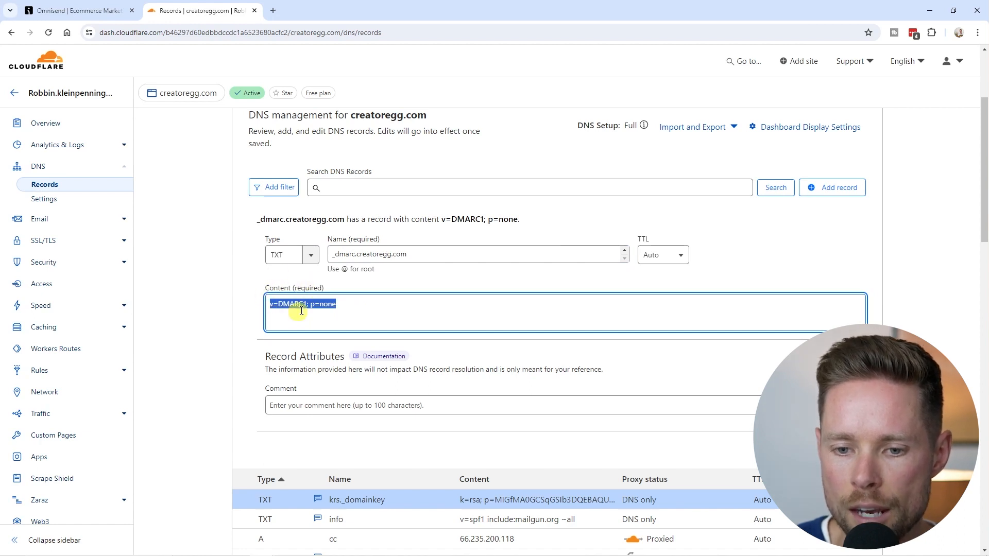
{"action": "left_click", "coordinate": [319, 406]}
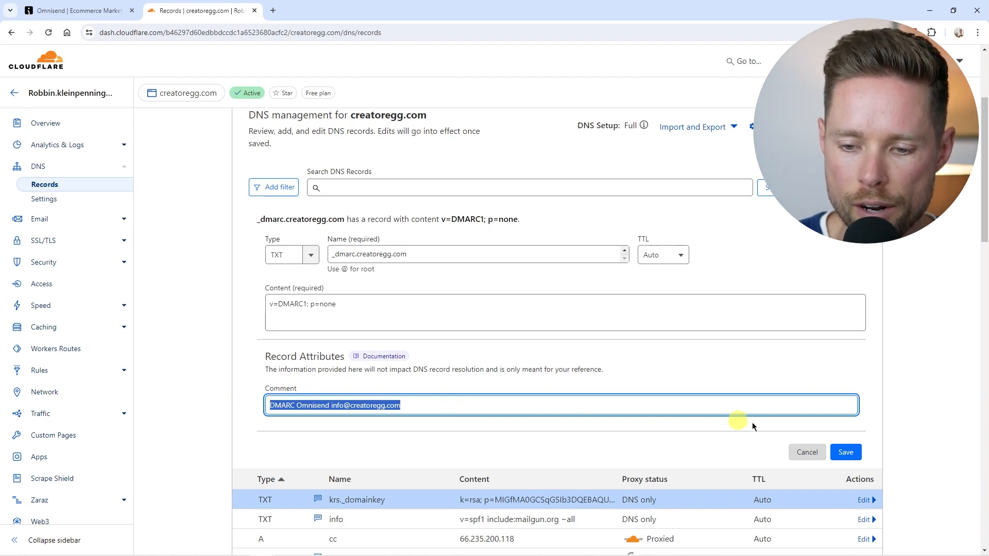
{"action": "left_click", "coordinate": [845, 453]}
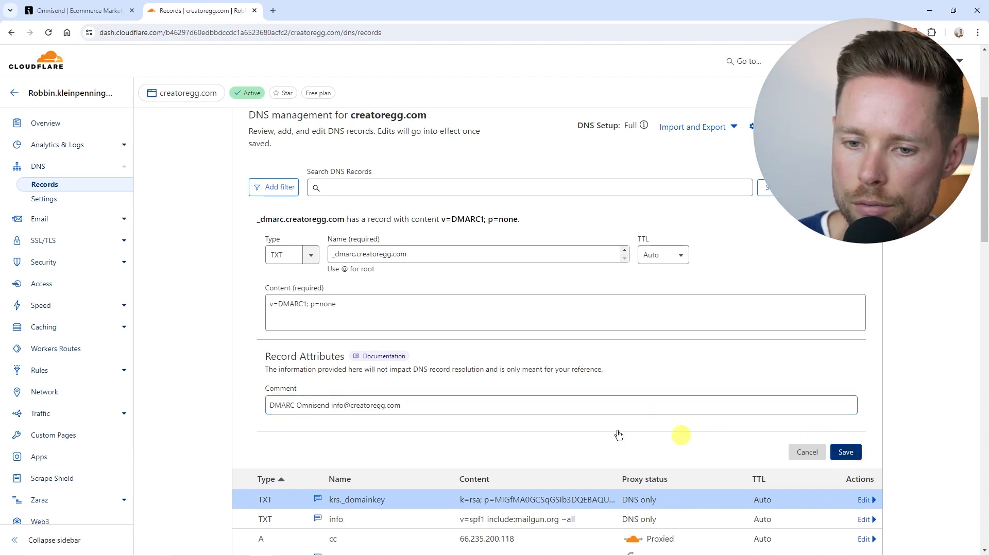
{"action": "mouse_move", "coordinate": [247, 242]}
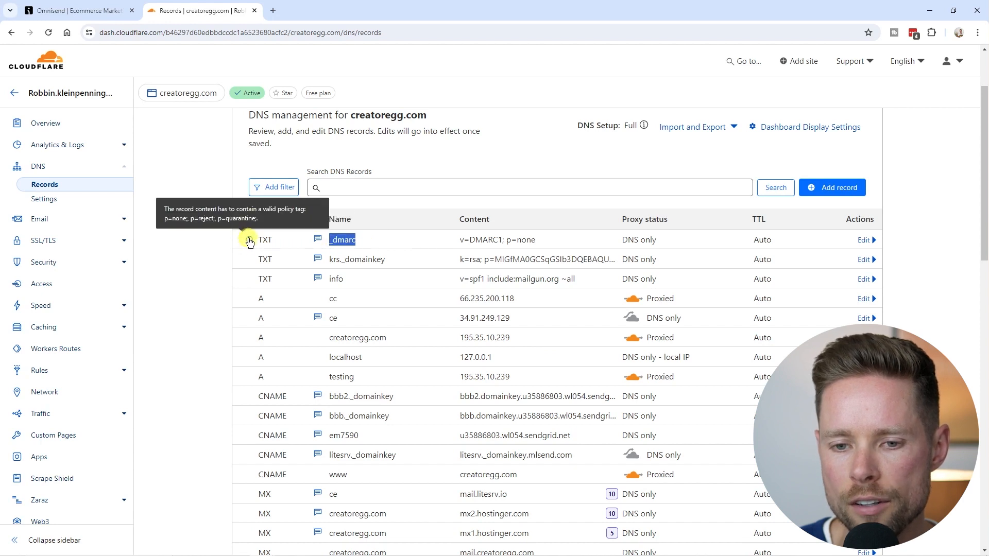
Edit the _dmarc record's content to v=DMARC1; p=none; with a trailing semicolon and save it.
{"action": "left_click_drag", "start_coordinate": [164, 209], "coordinate": [275, 219]}
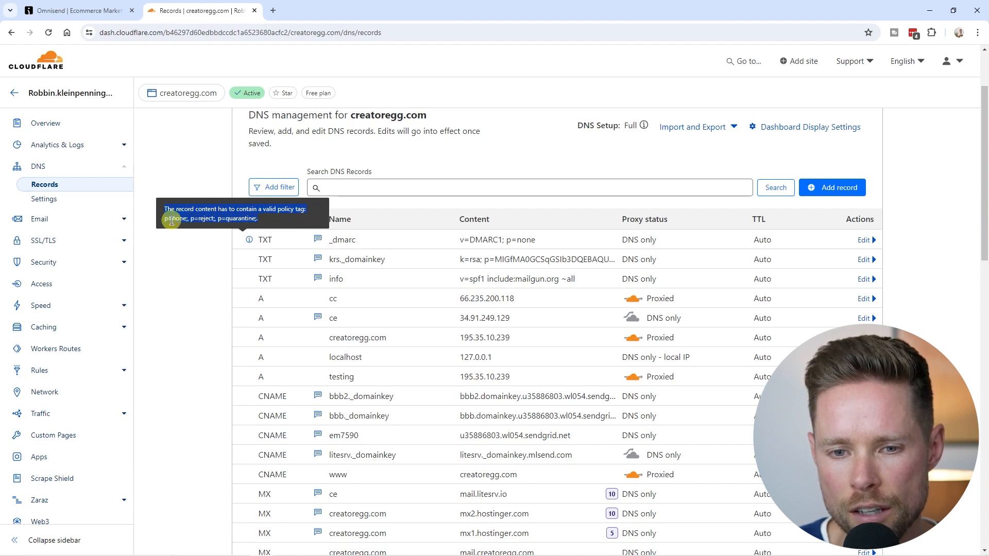
{"action": "left_click", "coordinate": [864, 240]}
{"action": "left_click", "coordinate": [453, 337]}
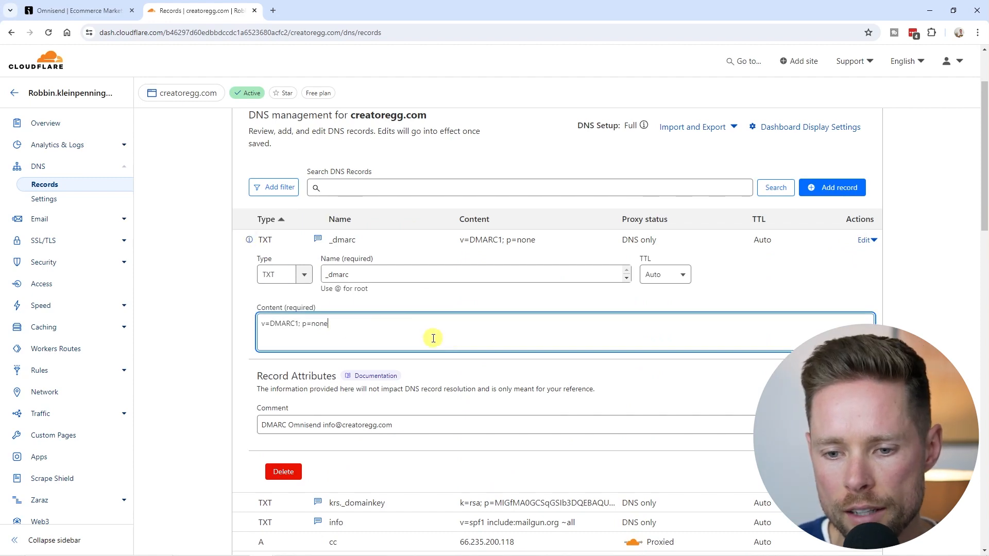
{"action": "left_click_drag", "start_coordinate": [434, 338], "coordinate": [268, 327]}
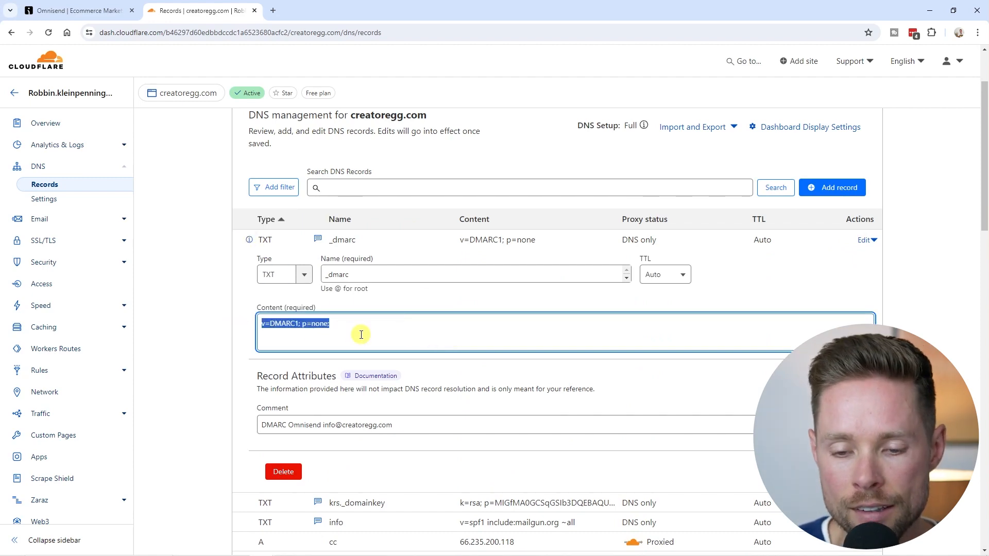
{"action": "left_click", "coordinate": [103, 10]}
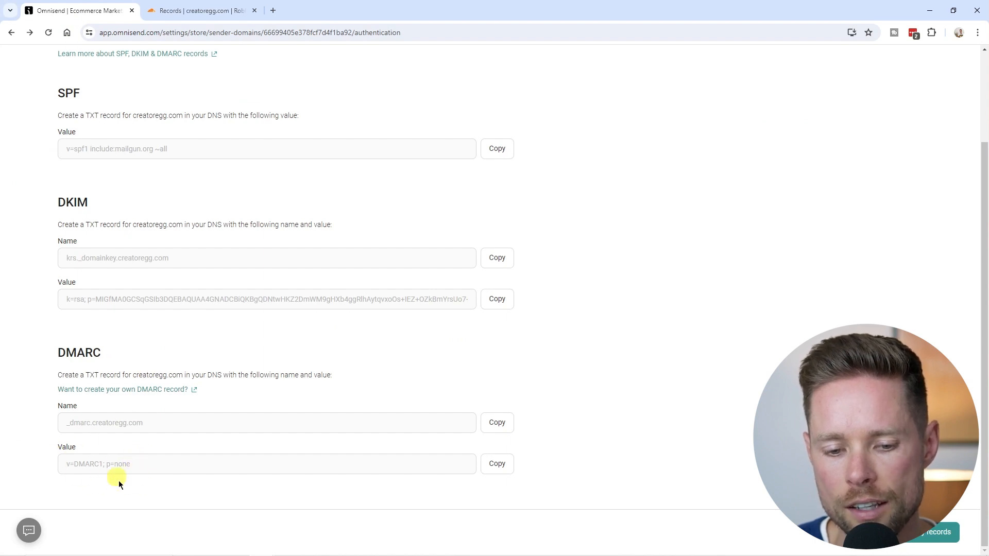
{"action": "left_click", "coordinate": [201, 10]}
{"action": "key", "text": "ctrl+a"}
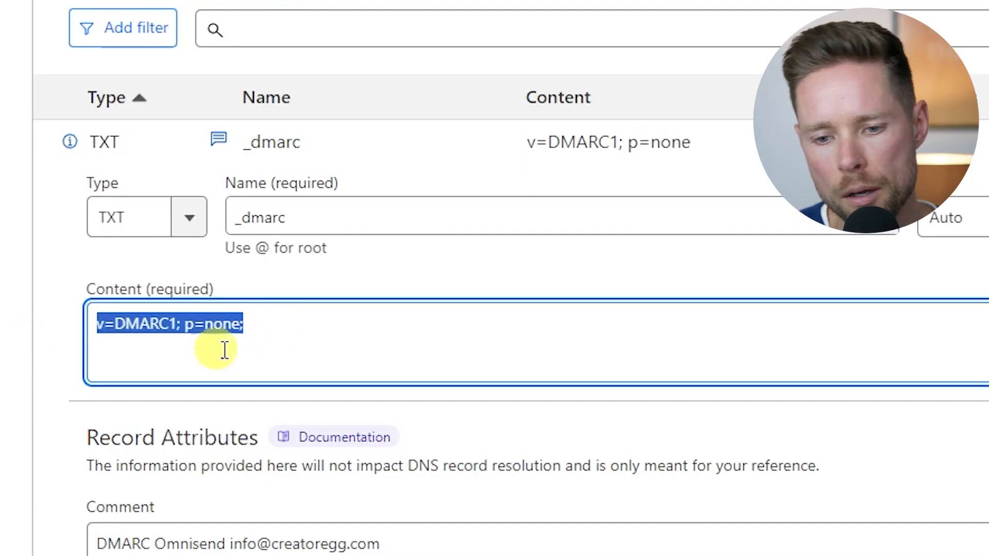
{"action": "left_click", "coordinate": [252, 324]}
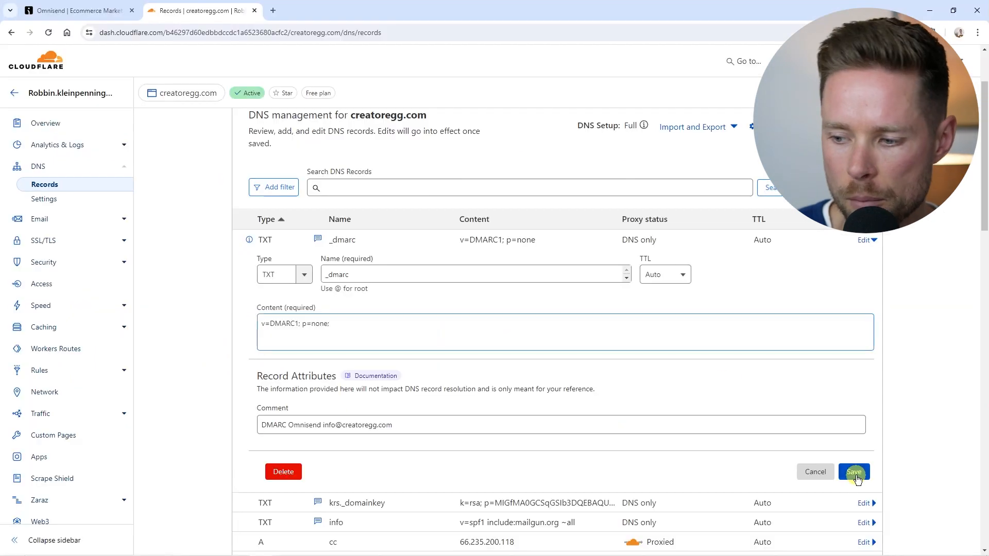
{"action": "left_click", "coordinate": [288, 214]}
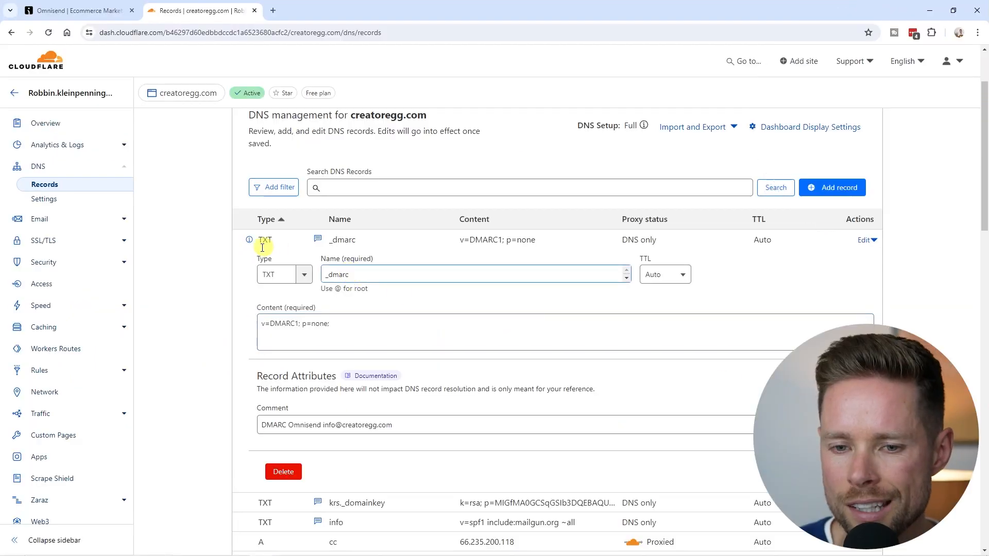
{"action": "key", "text": "Return"}
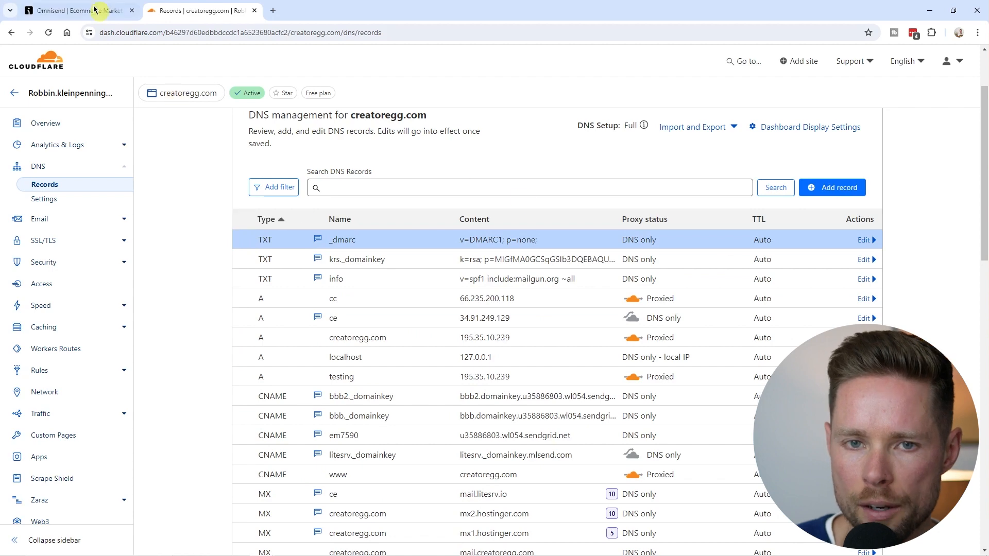
{"action": "left_click", "coordinate": [77, 10]}
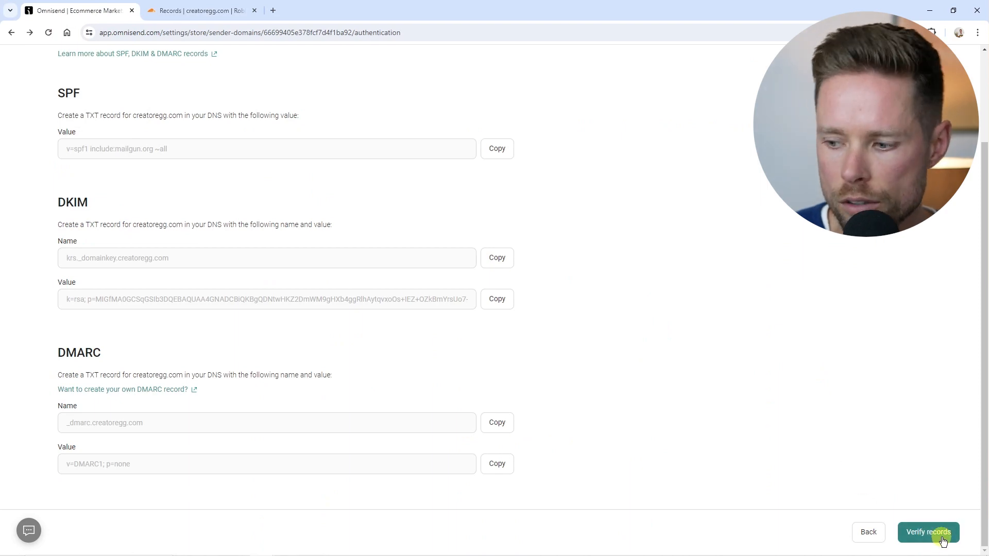
Run Verify records and read the note that DNS propagation can take up to 24 hours.
{"action": "left_click", "coordinate": [942, 536]}
{"action": "left_click_drag", "start_coordinate": [365, 137], "coordinate": [545, 137]}
{"action": "left_click", "coordinate": [399, 138]}
{"action": "left_click_drag", "start_coordinate": [471, 137], "coordinate": [530, 151]}
{"action": "left_click", "coordinate": [106, 149]}
{"action": "left_click_drag", "start_coordinate": [90, 150], "coordinate": [189, 153]}
{"action": "left_click", "coordinate": [190, 154]}
{"action": "scroll", "coordinate": [205, 214], "scroll_direction": "down", "scroll_amount": 4}
{"action": "scroll", "coordinate": [214, 236], "scroll_direction": "up", "scroll_amount": 4}
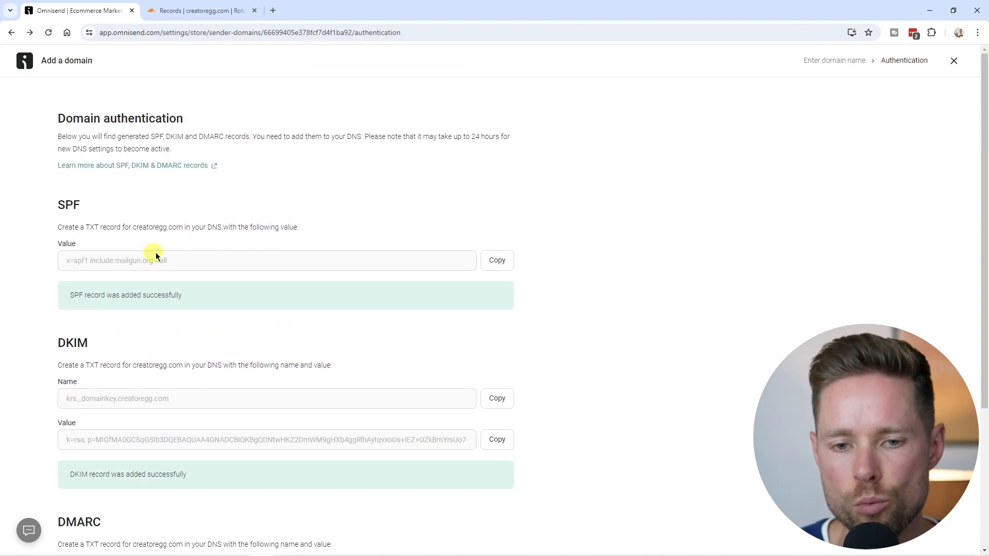
{"action": "scroll", "coordinate": [197, 231], "scroll_direction": "down", "scroll_amount": 4}
{"action": "scroll", "coordinate": [196, 232], "scroll_direction": "up", "scroll_amount": 4}
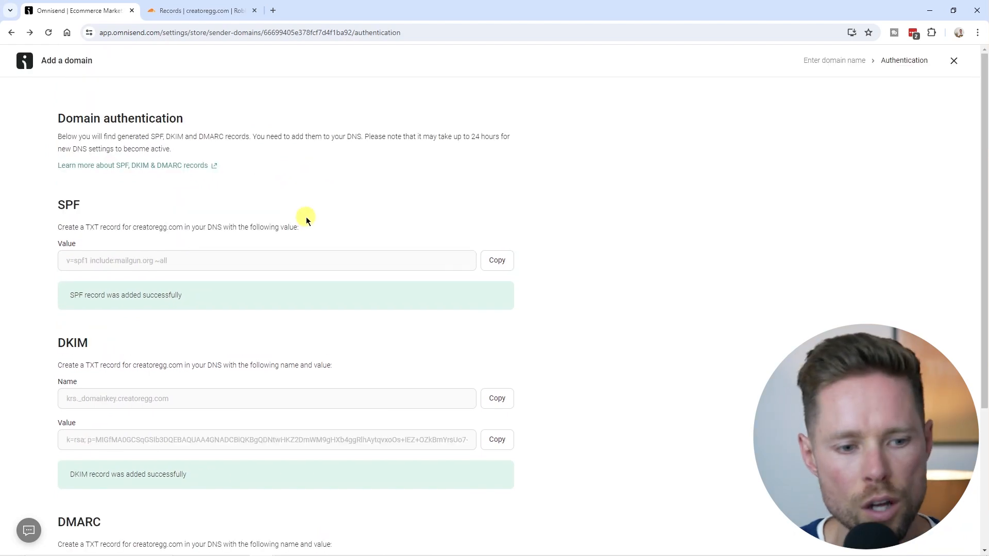
{"action": "scroll", "coordinate": [309, 237], "scroll_direction": "down", "scroll_amount": 4}
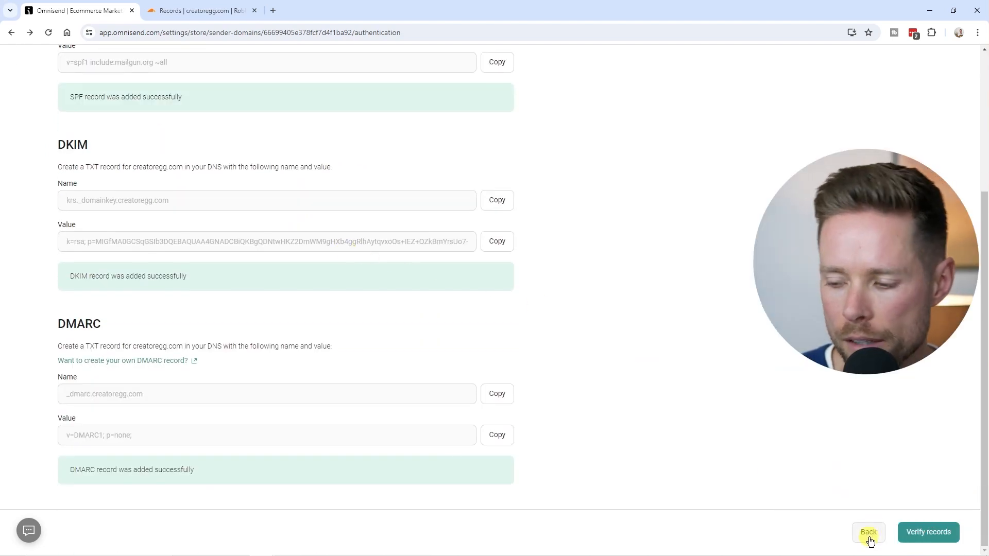
Return to the sender domains list, close the Cloudflare tab, and check creatoregg.com's statuses.
{"action": "left_click", "coordinate": [869, 534]}
{"action": "left_click", "coordinate": [254, 10]}
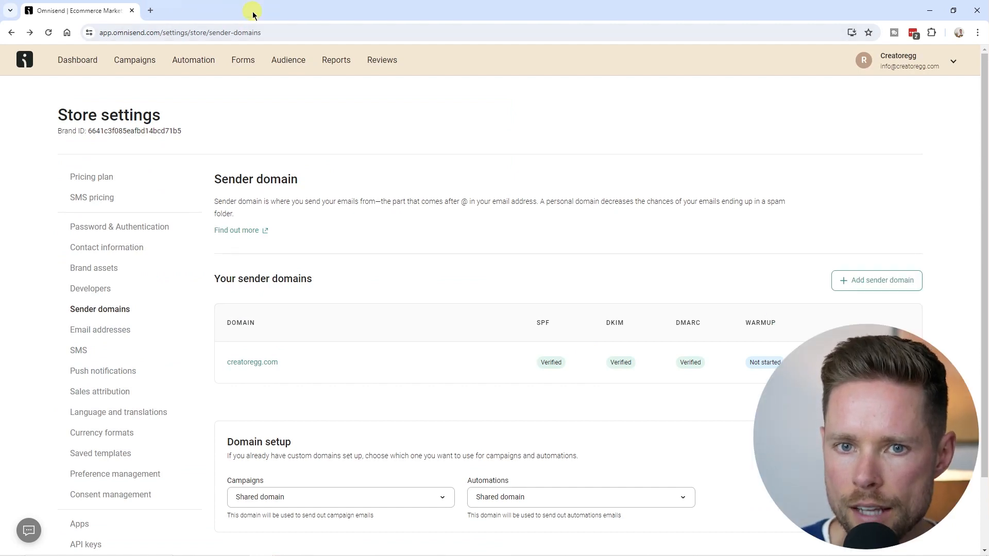
{"action": "left_click_drag", "start_coordinate": [58, 115], "coordinate": [160, 114]}
{"action": "scroll", "coordinate": [129, 206], "scroll_direction": "down", "scroll_amount": 2}
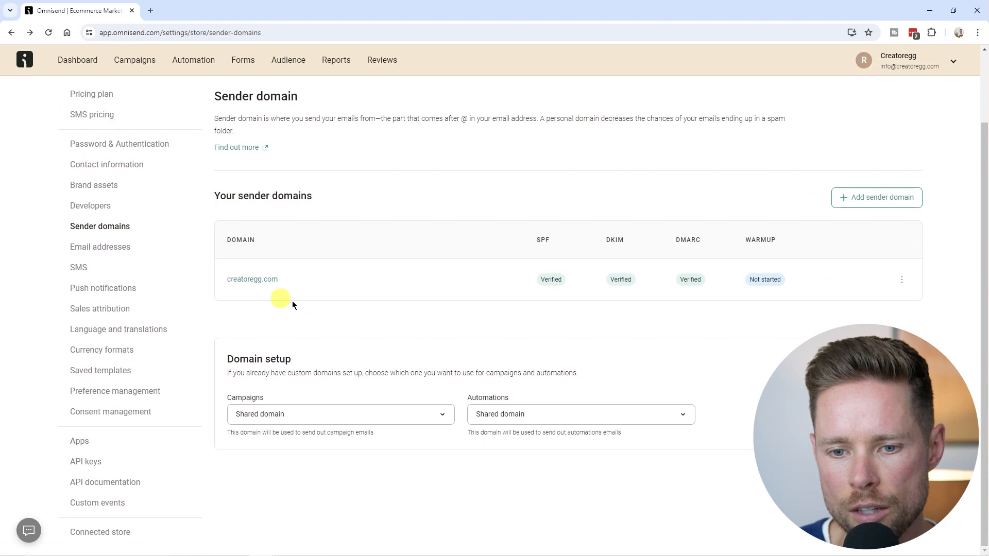
{"action": "left_click_drag", "start_coordinate": [540, 279], "coordinate": [688, 240]}
{"action": "left_click", "coordinate": [585, 331]}
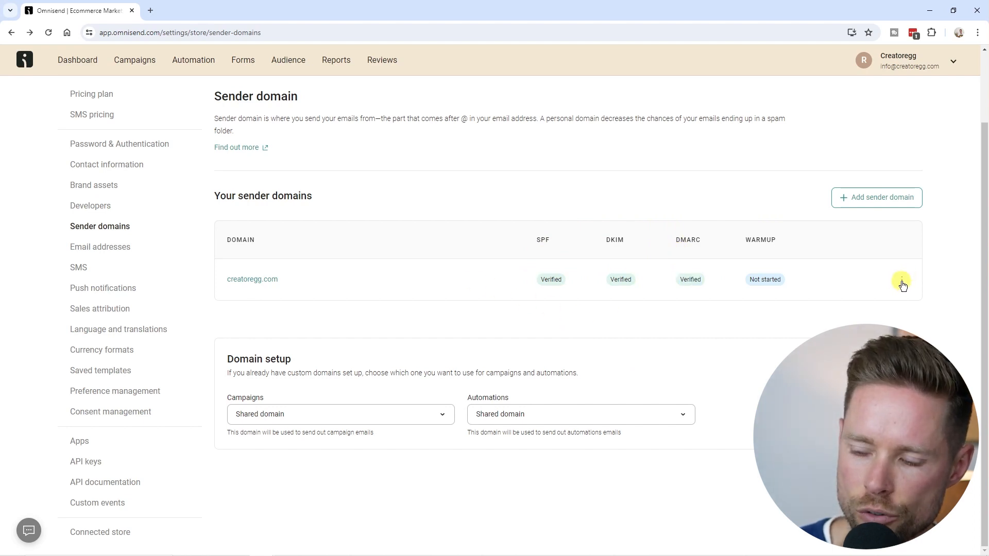
Re-verify creatoregg.com from its row's actions menu so SPF, DKIM and DMARC show Verified.
{"action": "left_click", "coordinate": [902, 282]}
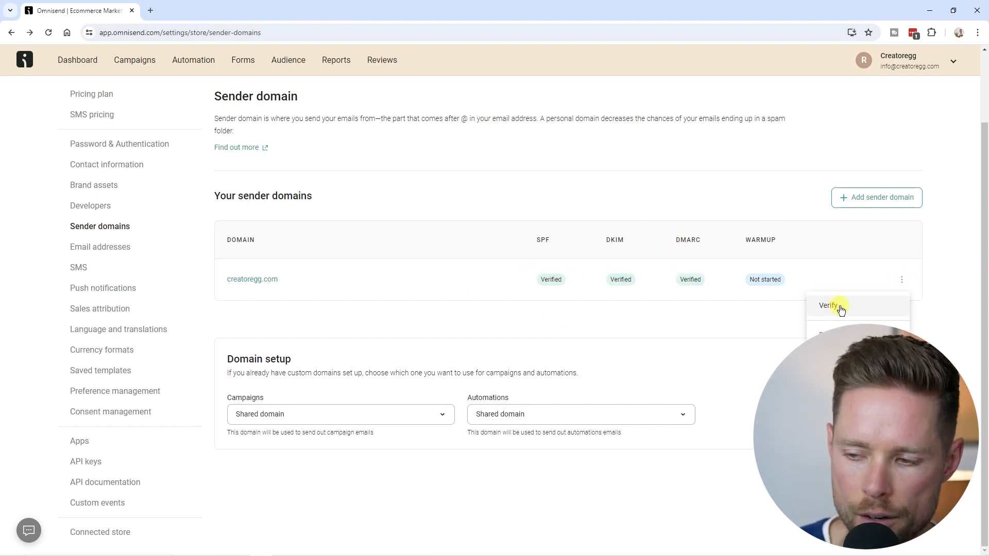
{"action": "left_click", "coordinate": [840, 308]}
{"action": "scroll", "coordinate": [495, 288], "scroll_direction": "down", "scroll_amount": 3}
{"action": "left_click", "coordinate": [925, 533]}
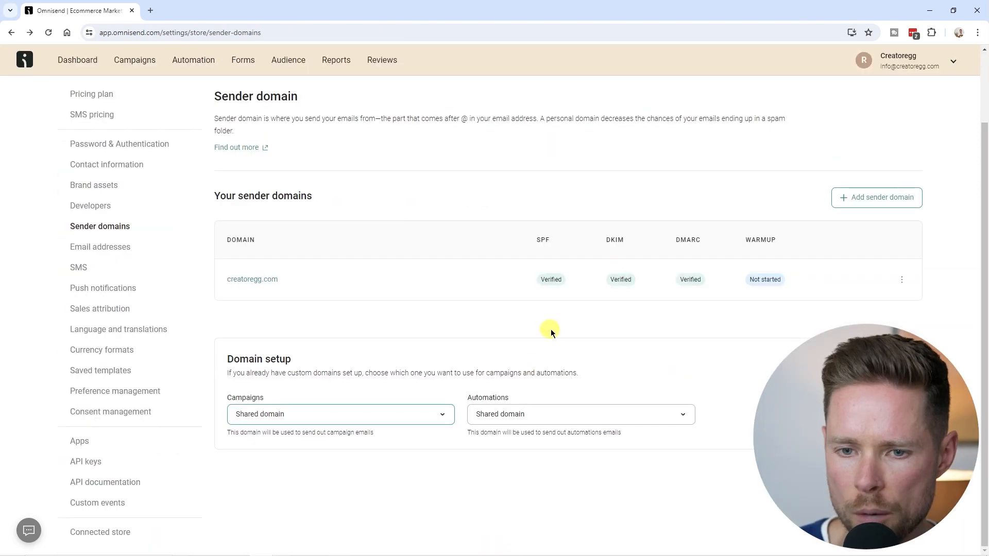
{"action": "scroll", "coordinate": [515, 381], "scroll_direction": "down", "scroll_amount": 2}
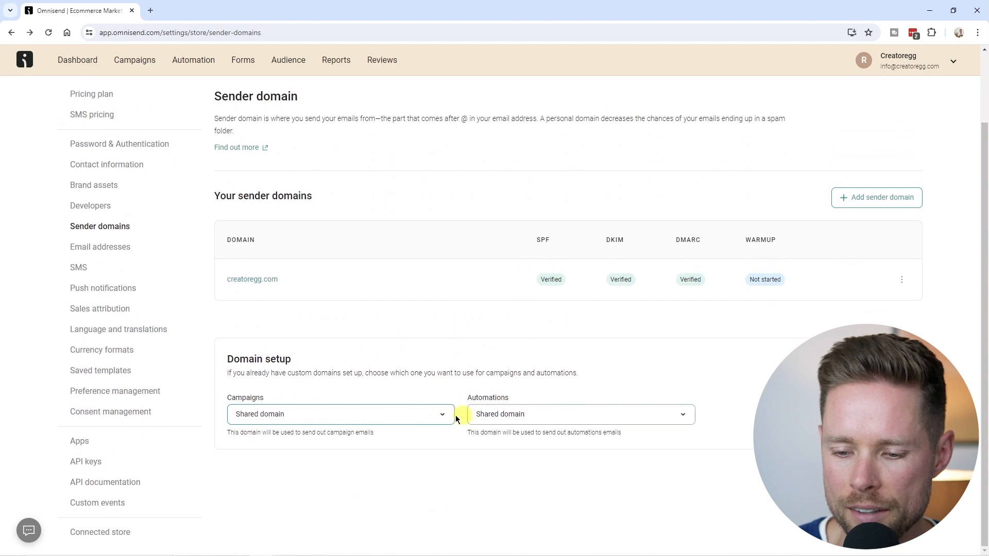
Select creatoregg.com in both the Campaigns and Automations sending-domain dropdowns.
{"action": "left_click", "coordinate": [317, 414]}
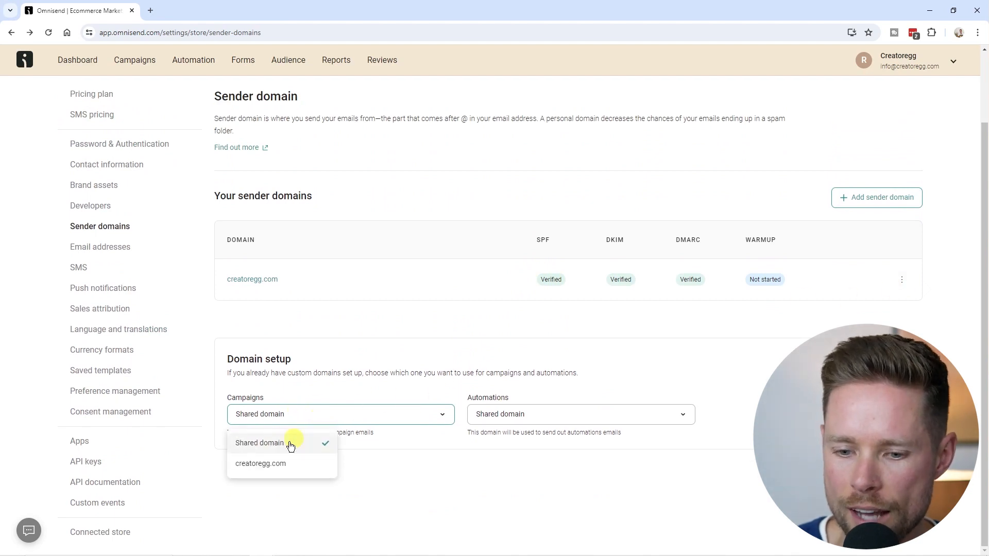
{"action": "left_click", "coordinate": [273, 463]}
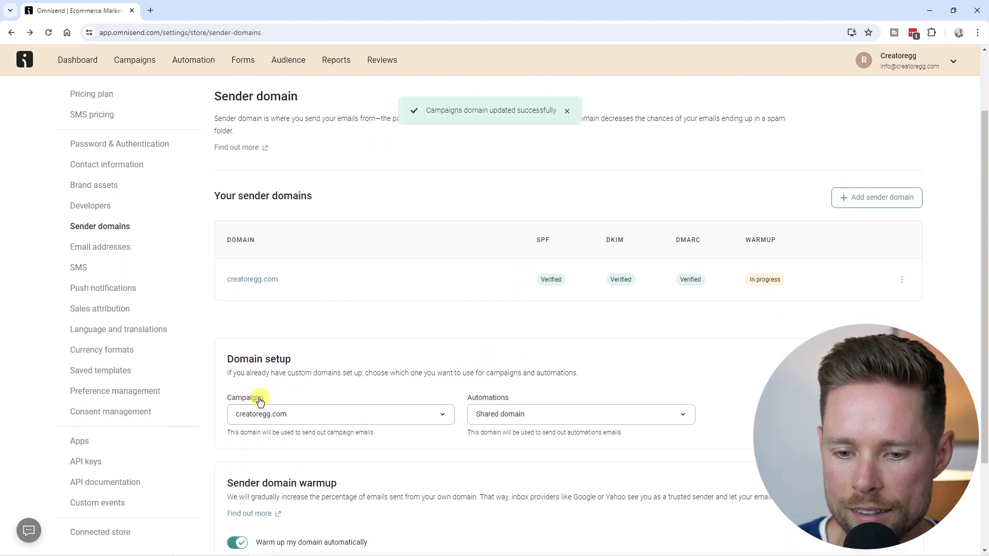
{"action": "scroll", "coordinate": [257, 391], "scroll_direction": "down", "scroll_amount": 2}
{"action": "left_click", "coordinate": [556, 316]}
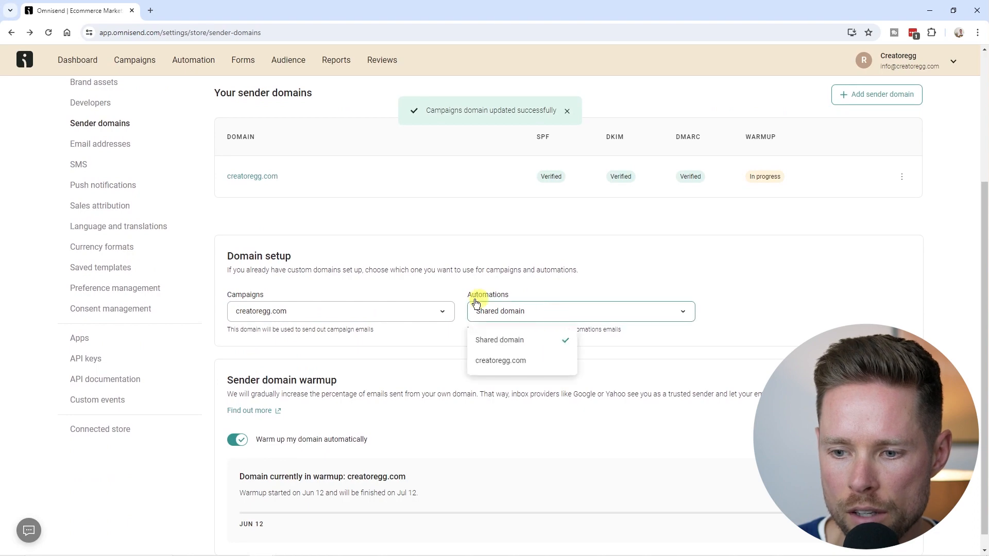
{"action": "left_click", "coordinate": [511, 362]}
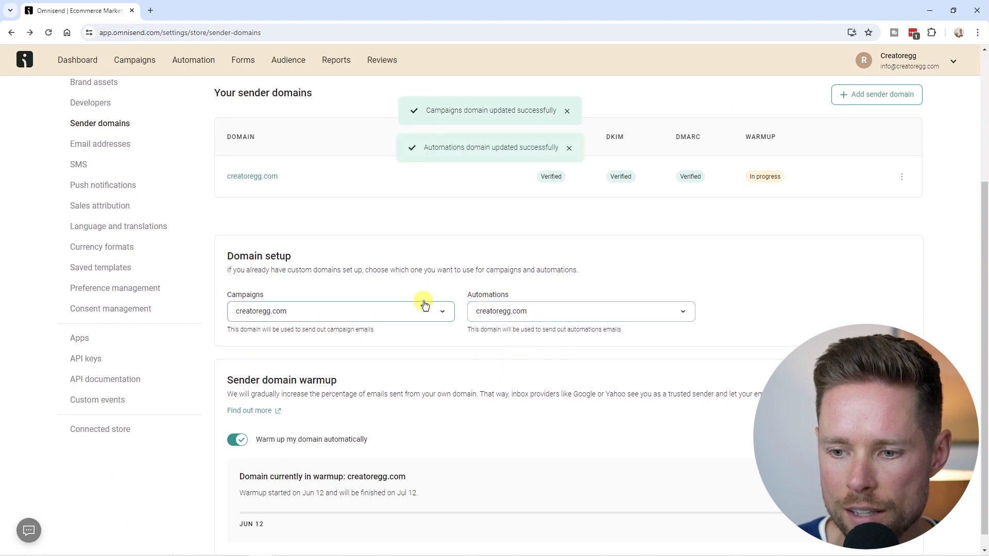
{"action": "scroll", "coordinate": [477, 310], "scroll_direction": "down", "scroll_amount": 3}
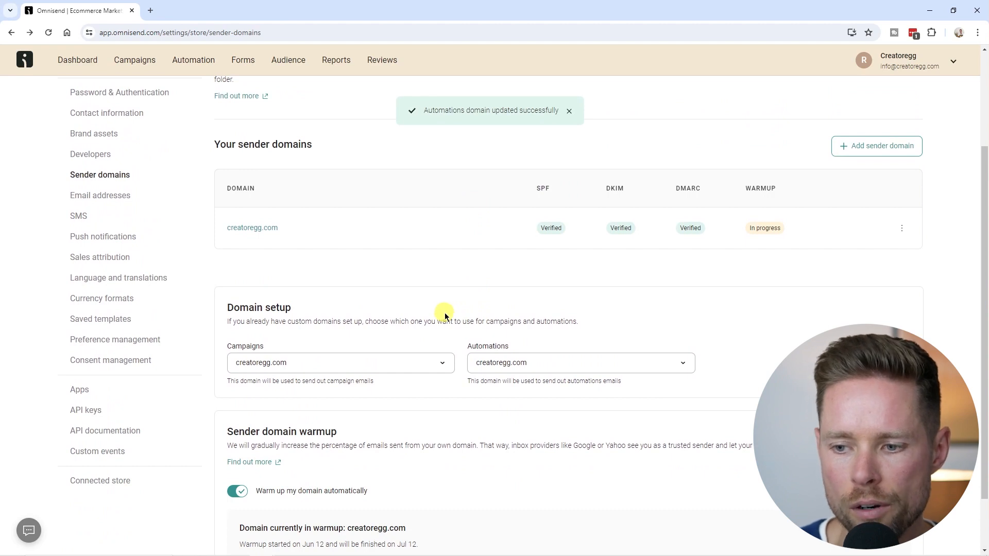
{"action": "scroll", "coordinate": [329, 277], "scroll_direction": "down", "scroll_amount": 1}
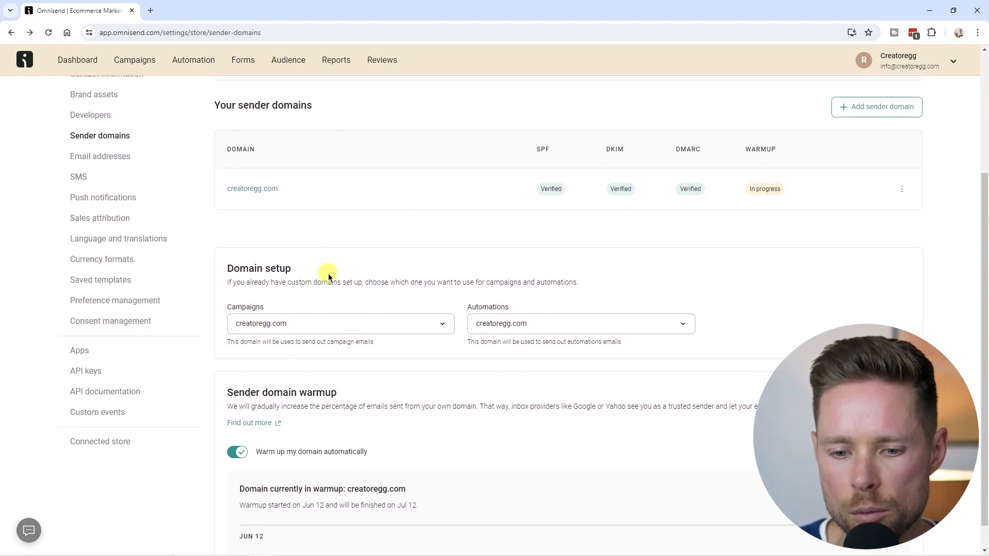
{"action": "scroll", "coordinate": [329, 277], "scroll_direction": "up", "scroll_amount": 4}
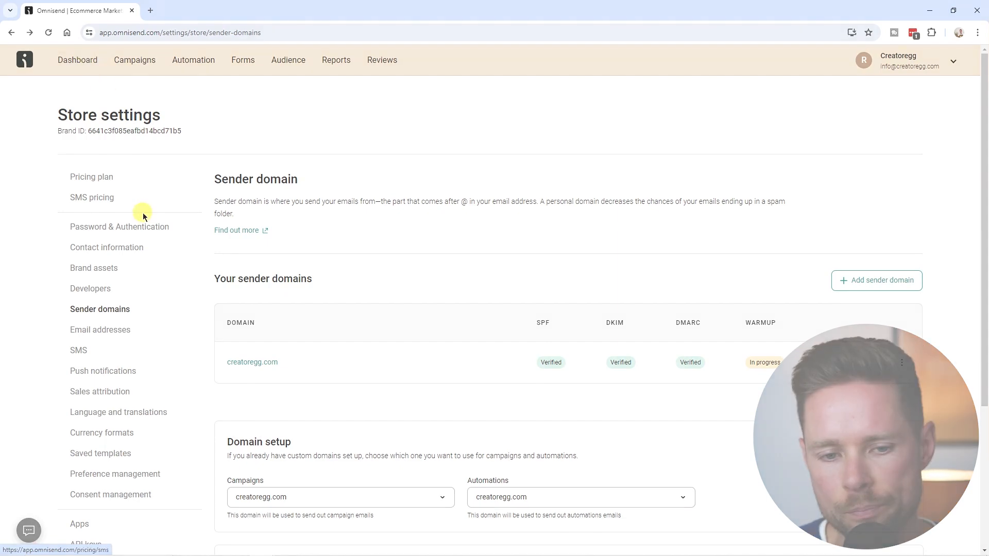
{"action": "scroll", "coordinate": [144, 254], "scroll_direction": "down", "scroll_amount": 2}
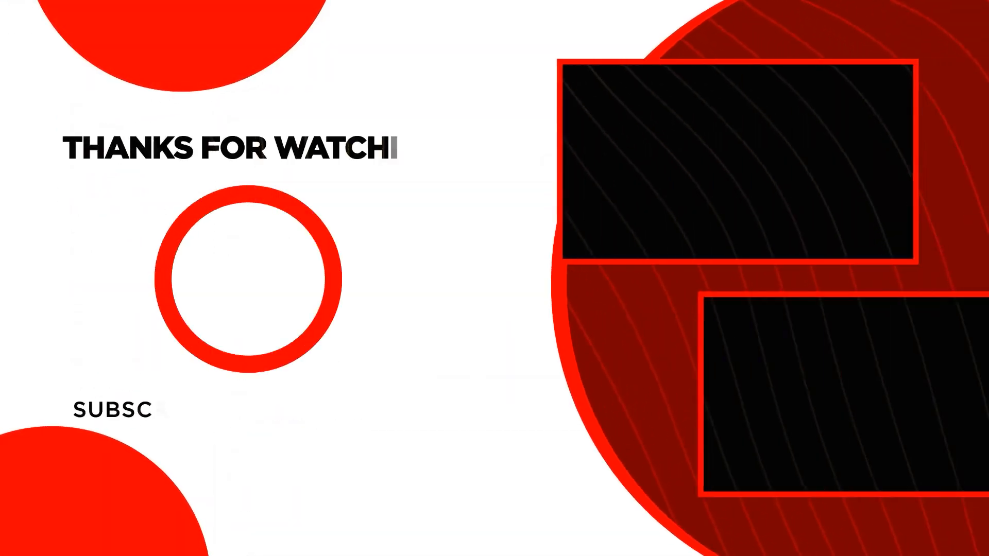